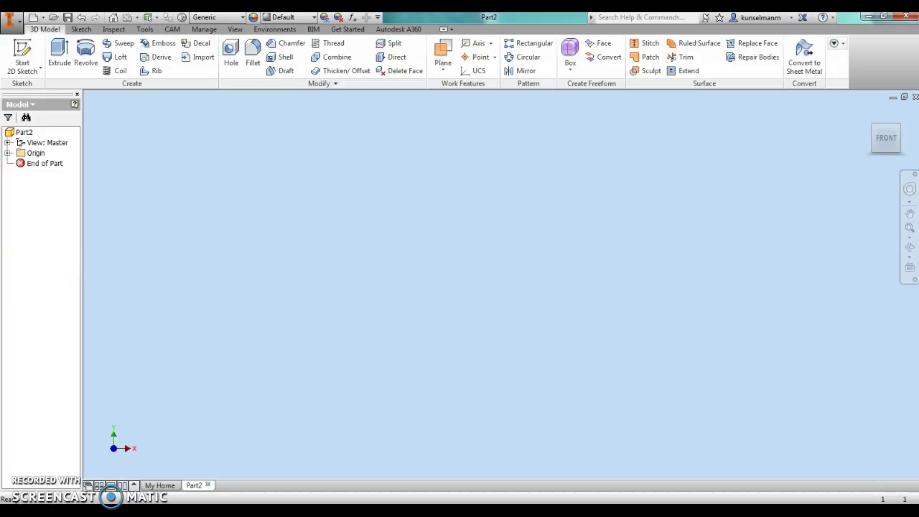
- Start a 2D sketch on the YZ origin plane
{"action": "left_click", "coordinate": [22, 58]}
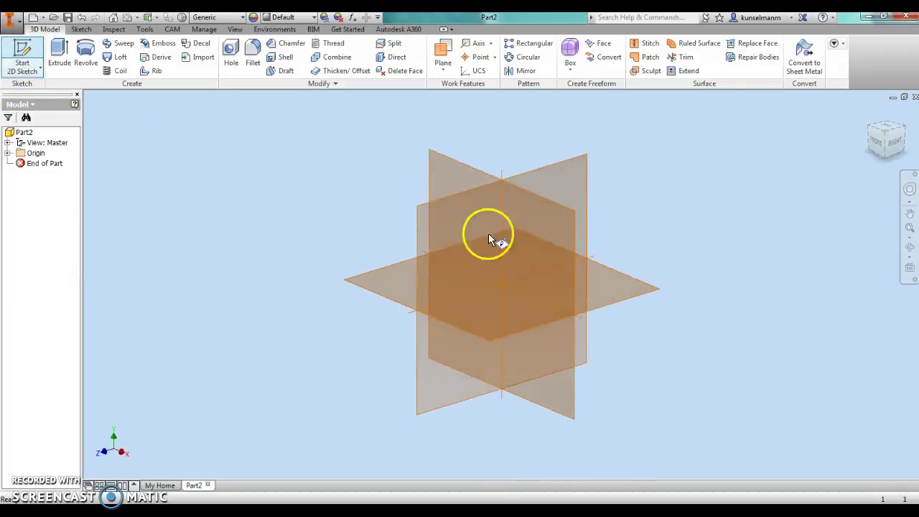
{"action": "left_click", "coordinate": [445, 278]}
{"action": "scroll", "coordinate": [592, 355], "scroll_direction": "down", "scroll_amount": 2}
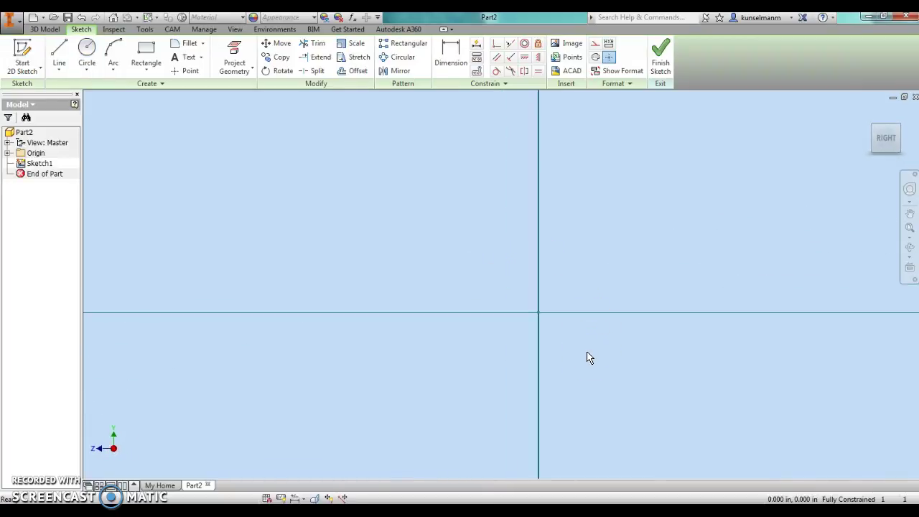
{"action": "mouse_move", "coordinate": [673, 271]}
{"action": "middle_mouse_down"}
{"action": "mouse_move", "coordinate": [550, 297]}
{"action": "mouse_move", "coordinate": [607, 297]}
{"action": "mouse_move", "coordinate": [605, 289]}
{"action": "middle_mouse_up"}
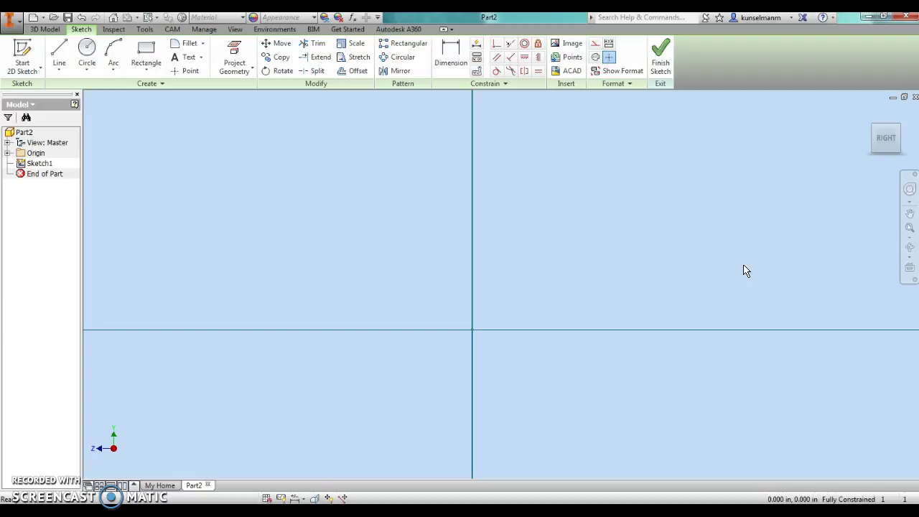
{"action": "left_click", "coordinate": [59, 54]}
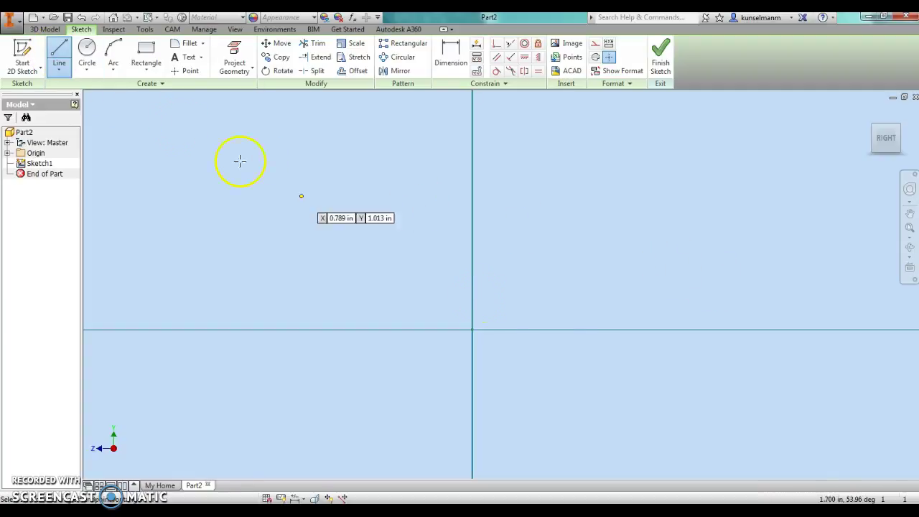
{"action": "left_click", "coordinate": [179, 330]}
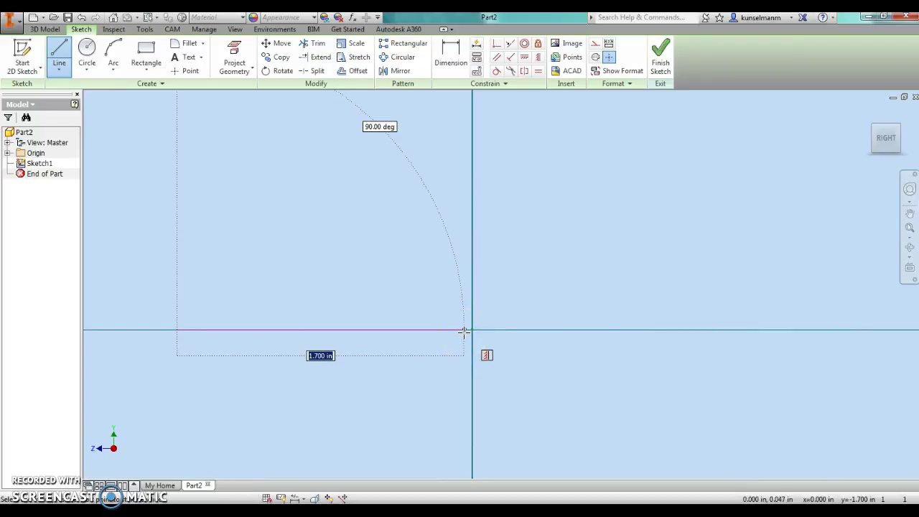
{"action": "key", "text": "Escape"}
- Draw a 0.86 in line from the origin, running right along the horizontal axis
{"action": "left_click", "coordinate": [59, 54]}
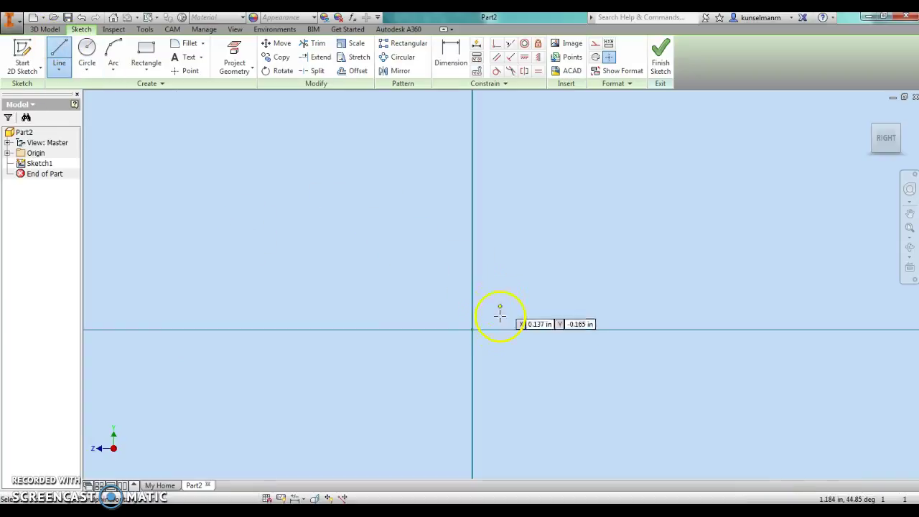
{"action": "left_click", "coordinate": [472, 329]}
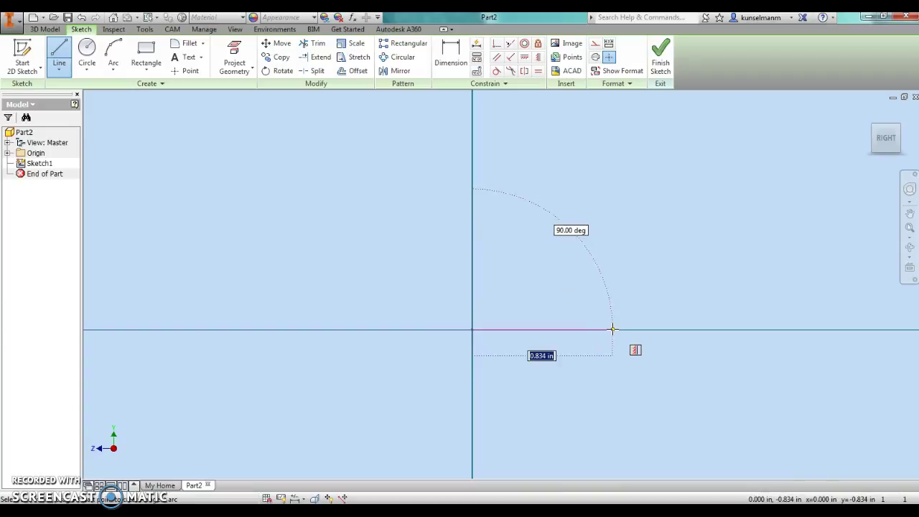
{"action": "type", "text": ".86"}
{"action": "key", "text": "Return"}
{"action": "middle_click_drag", "start_coordinate": [667, 291], "coordinate": [526, 309]}
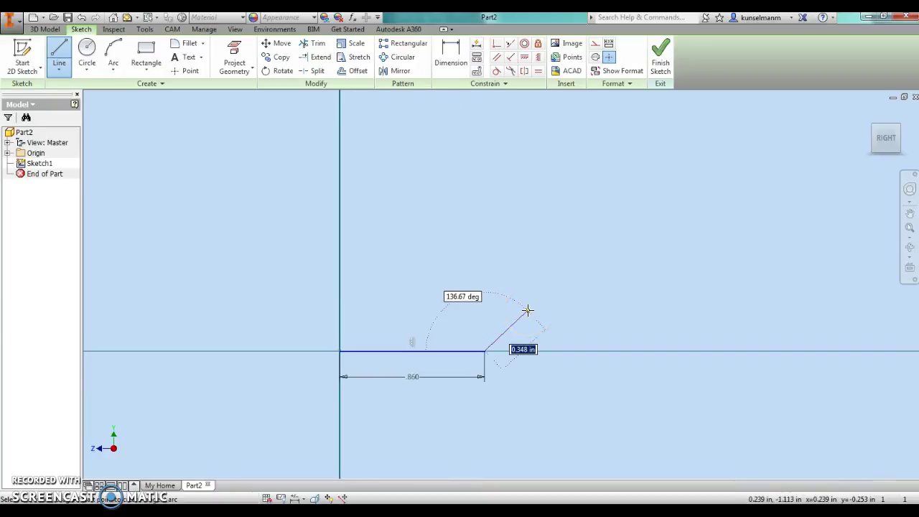
{"action": "key", "text": "Escape"}
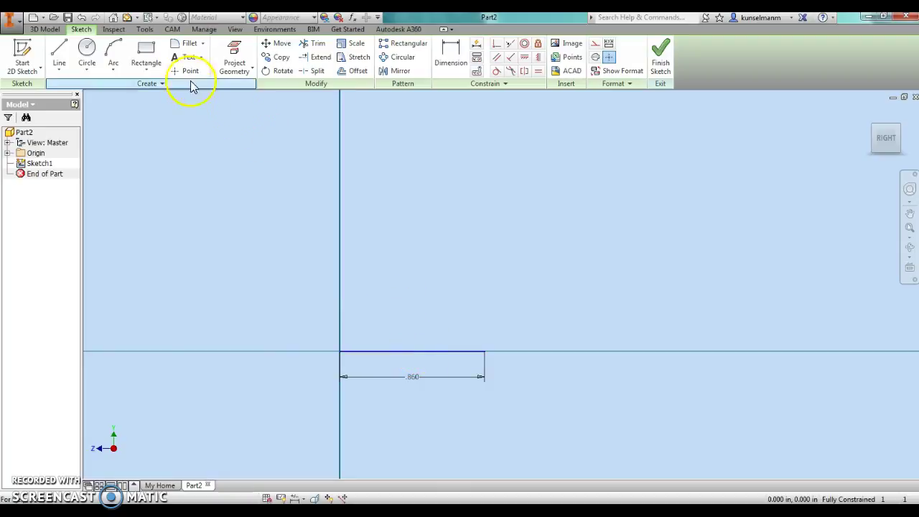
- Draw a 0.33 in horizontal line about 0.225 in above the base line, starting directly over its right end and running left
{"action": "left_click", "coordinate": [59, 52]}
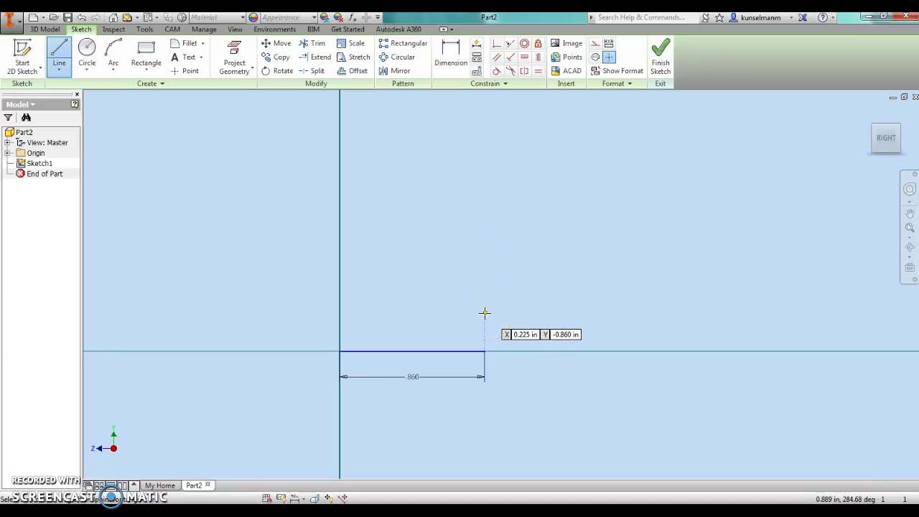
{"action": "left_click_drag", "start_coordinate": [484, 312], "coordinate": [400, 312]}
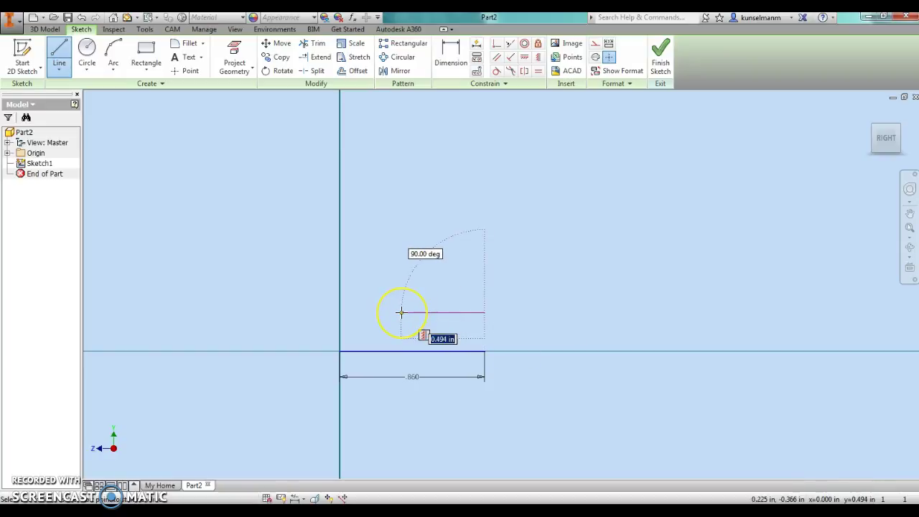
{"action": "left_click", "coordinate": [396, 312]}
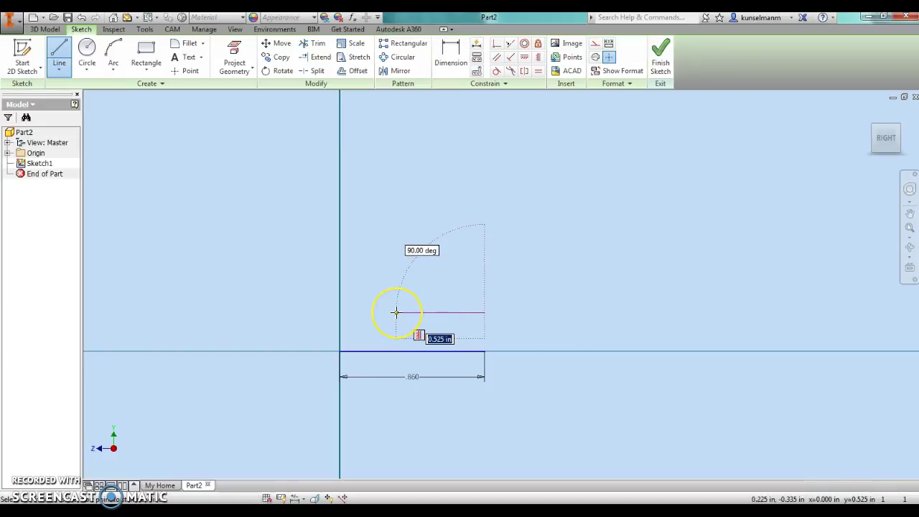
{"action": "left_click_drag", "start_coordinate": [396, 354], "coordinate": [373, 311]}
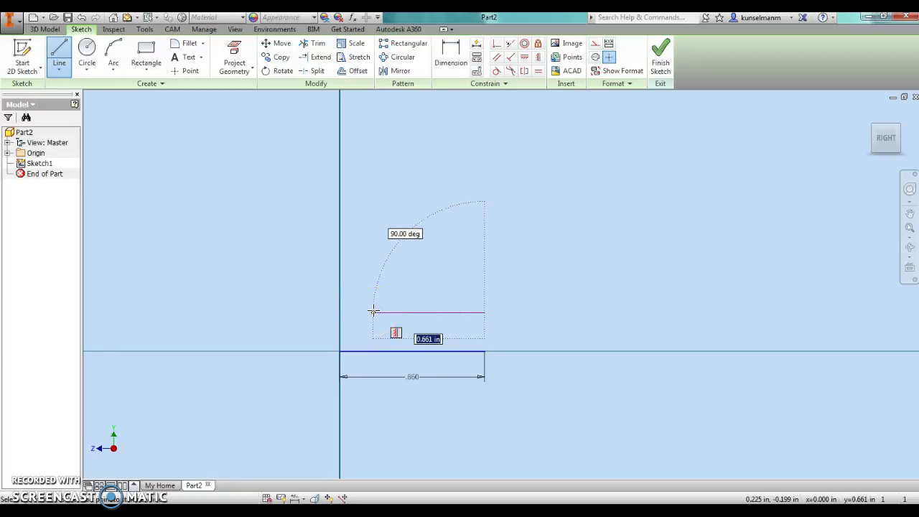
{"action": "type", "text": ".33"}
{"action": "key", "text": "Return"}
- Draw a vertical line of length .19/2 in down from the left end of the 0.33 in line
{"action": "left_click_drag", "start_coordinate": [427, 211], "coordinate": [429, 339]}
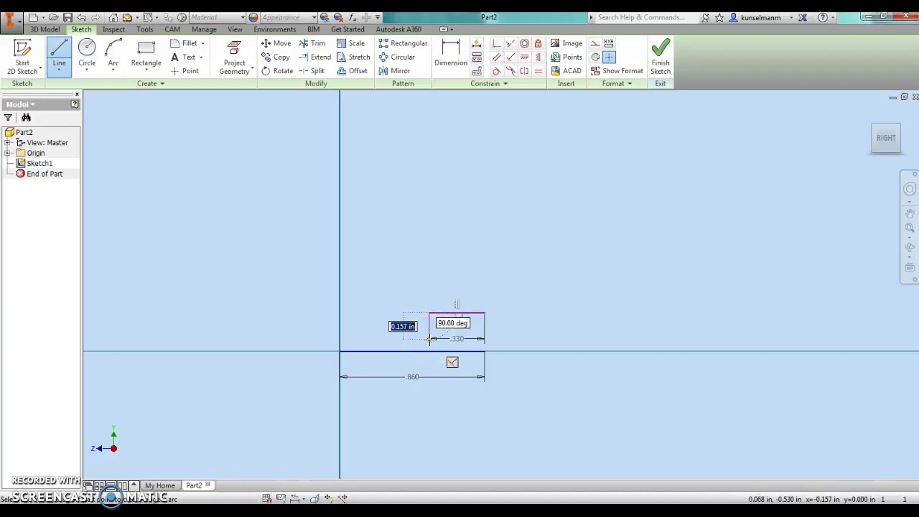
{"action": "type", "text": ".19/2"}
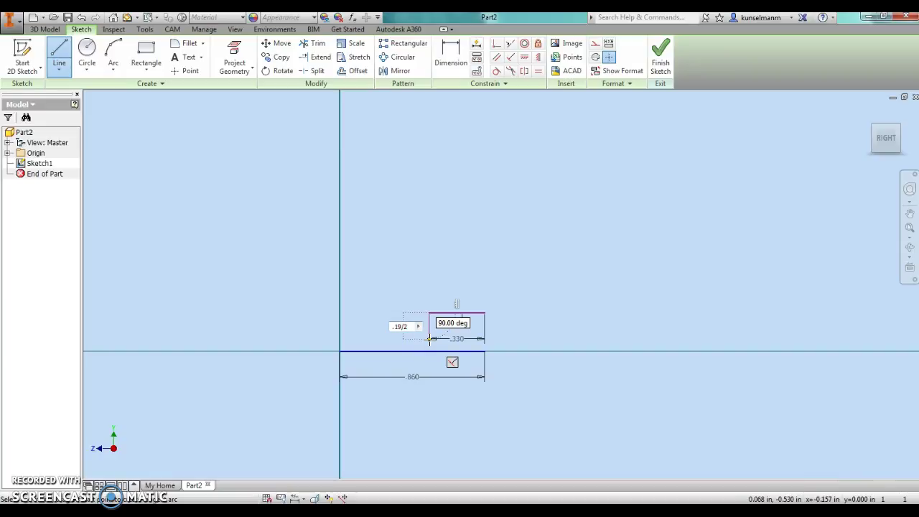
{"action": "mouse_move", "coordinate": [429, 334]}
{"action": "left_mouse_down"}
{"action": "mouse_move", "coordinate": [392, 330]}
{"action": "mouse_move", "coordinate": [404, 331]}
{"action": "left_mouse_up"}
{"action": "key", "text": "Return"}
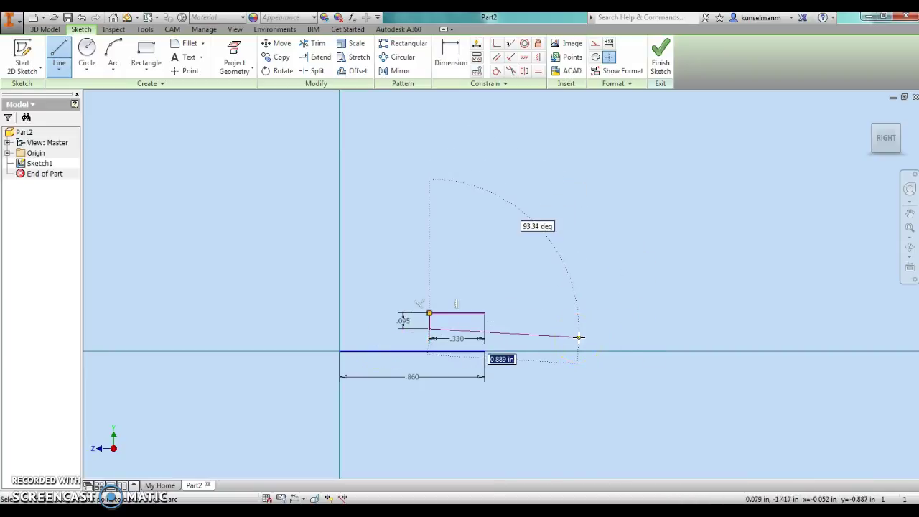
{"action": "key", "text": "Escape"}
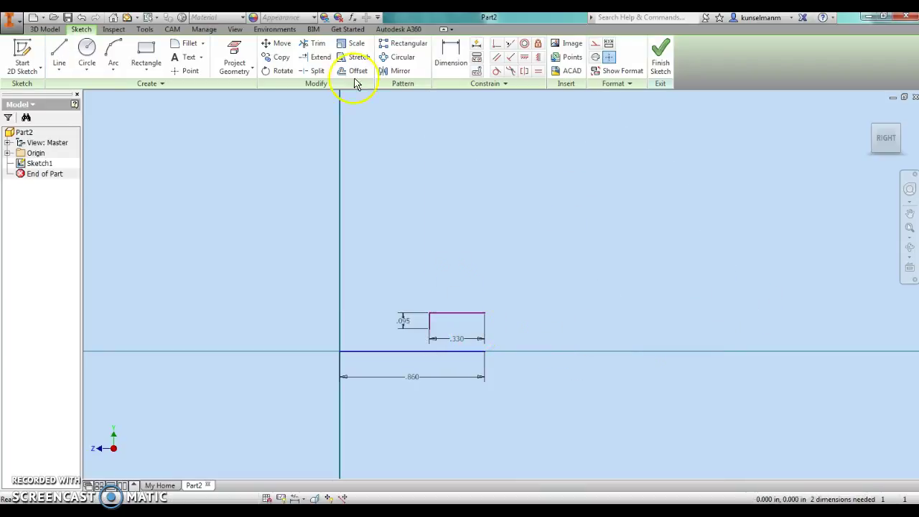
- Dimension the vertical distance between the 0.86 in base line and the 0.33 in line as .19/2 in
{"action": "left_click", "coordinate": [538, 58]}
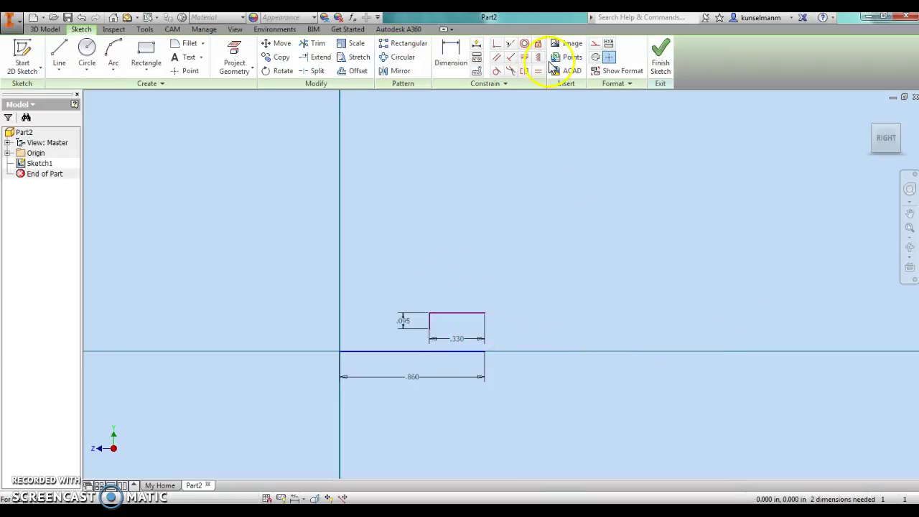
{"action": "left_click", "coordinate": [451, 58]}
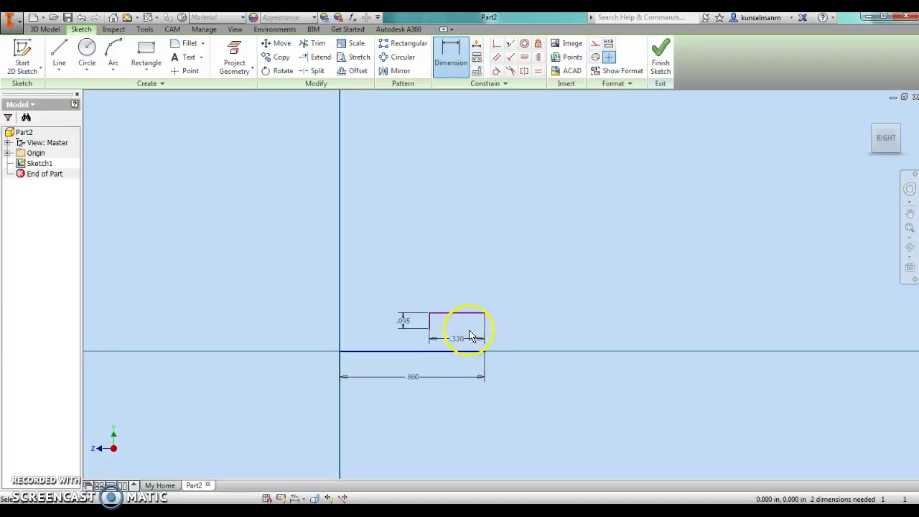
{"action": "left_click", "coordinate": [476, 352]}
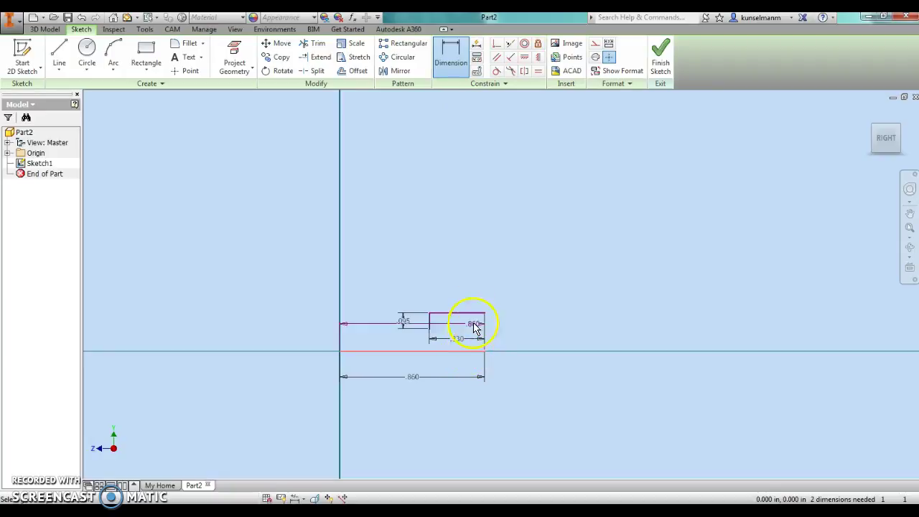
{"action": "left_click", "coordinate": [474, 315]}
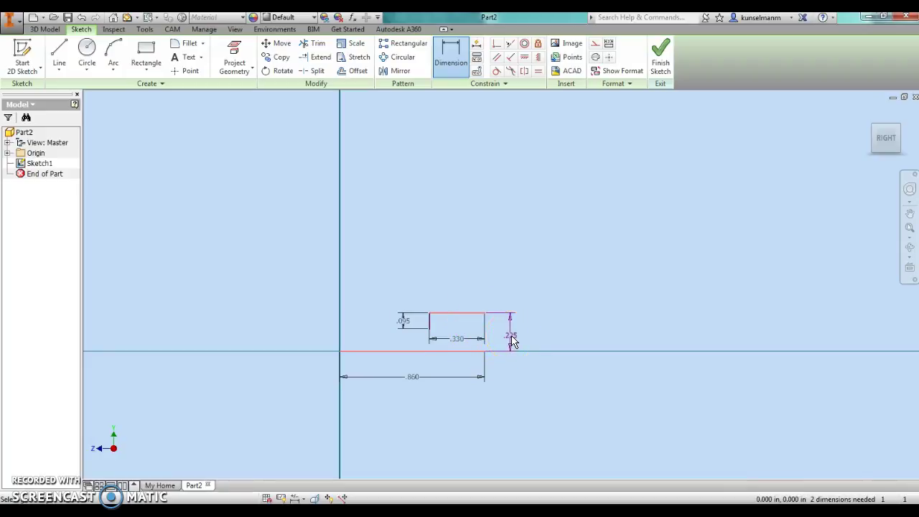
{"action": "left_click", "coordinate": [511, 339]}
{"action": "type", "text": ".1"}
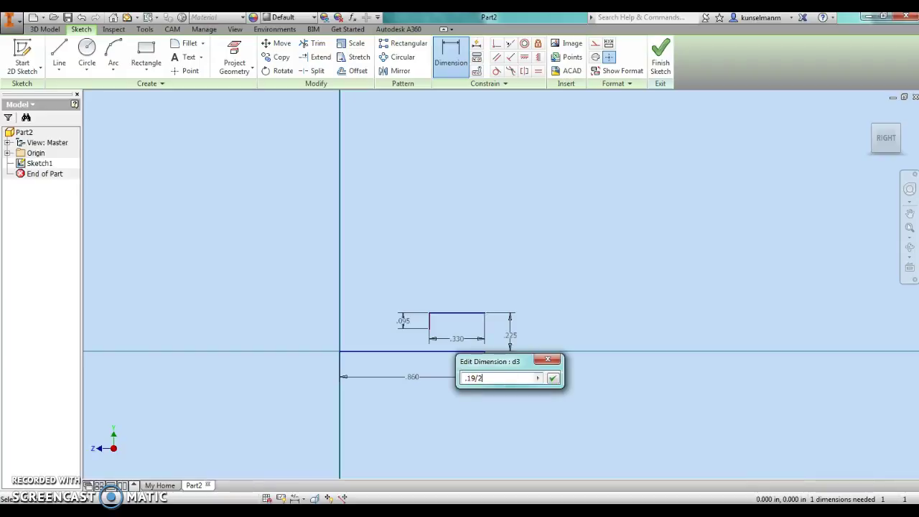
{"action": "type", "text": "9/2"}
{"action": "key", "text": "Return"}
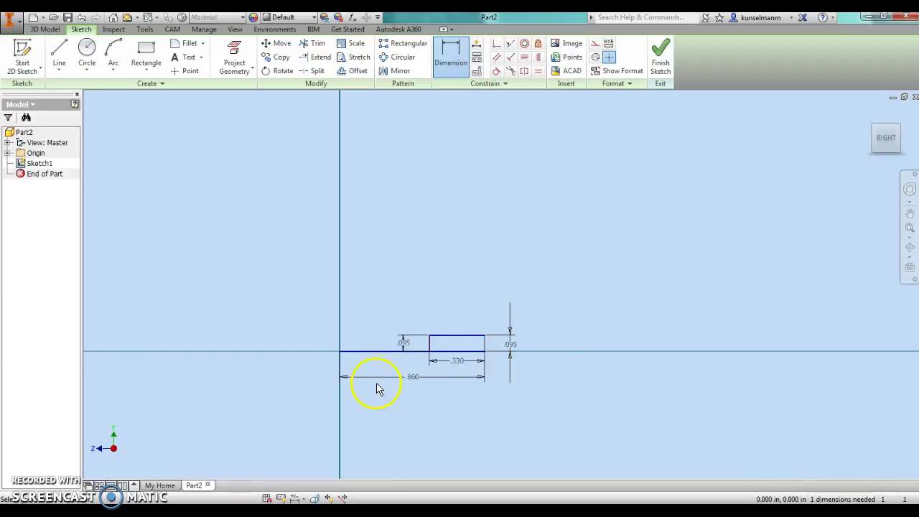
{"action": "scroll", "coordinate": [431, 352], "scroll_direction": "up", "scroll_amount": 5}
{"action": "scroll", "coordinate": [431, 348], "scroll_direction": "up", "scroll_amount": 4}
{"action": "scroll", "coordinate": [312, 358], "scroll_direction": "down", "scroll_amount": 5}
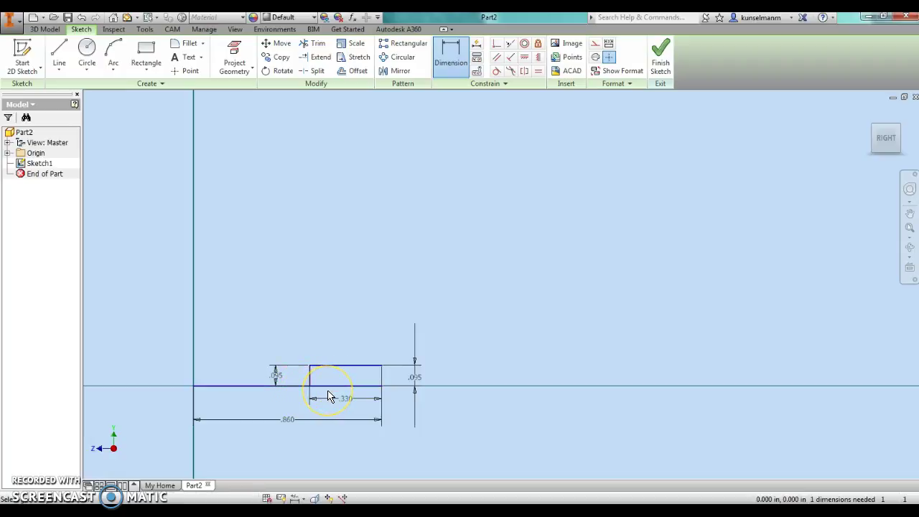
{"action": "left_click", "coordinate": [327, 399]}
{"action": "left_click", "coordinate": [494, 264]}
{"action": "left_click", "coordinate": [310, 400]}
{"action": "key", "text": "Escape"}
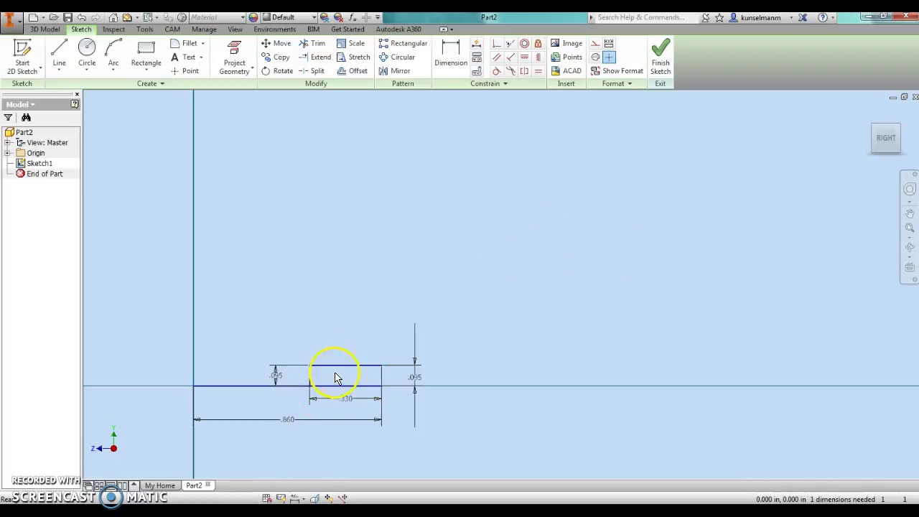
- Slide the 0.33 in line with its short vertical line left along the base line, slightly away from the base line's right end
{"action": "left_click_drag", "start_coordinate": [338, 365], "coordinate": [325, 367]}
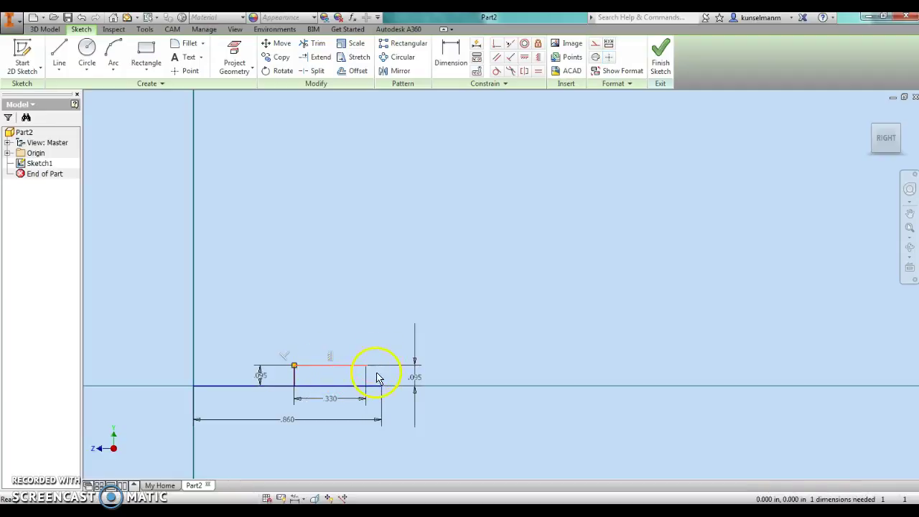
{"action": "scroll", "coordinate": [357, 350], "scroll_direction": "up", "scroll_amount": 5}
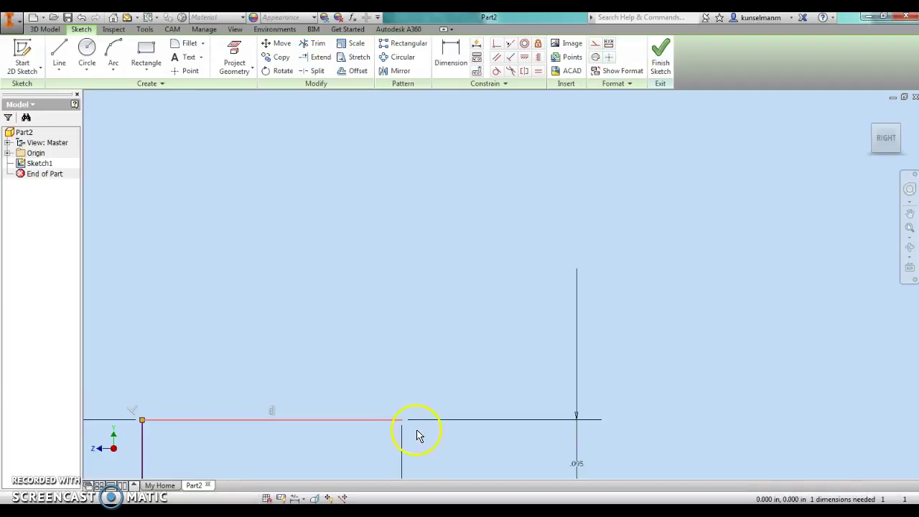
{"action": "middle_click_drag", "start_coordinate": [428, 430], "coordinate": [359, 324]}
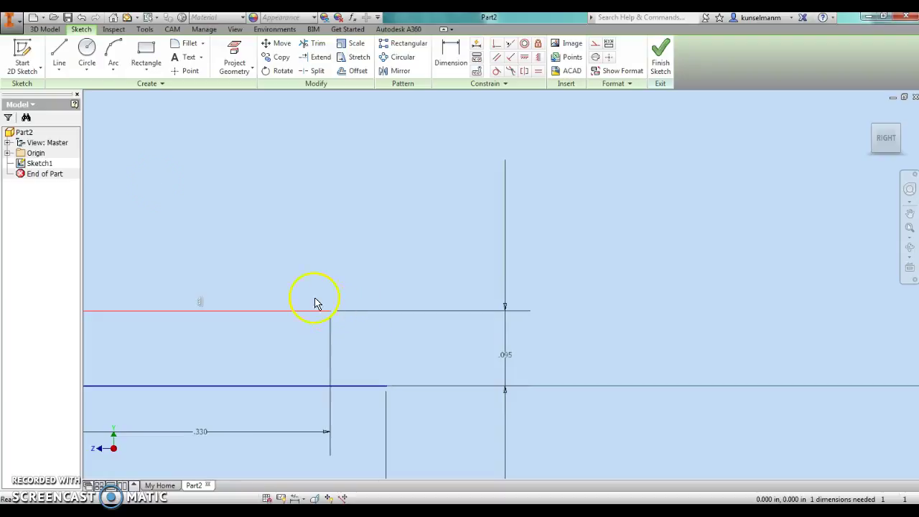
- Draw a stepped outline from the 0.33 in line's right end: short rise, short step outward, short rise, and long line back past its left end
{"action": "left_click", "coordinate": [60, 51]}
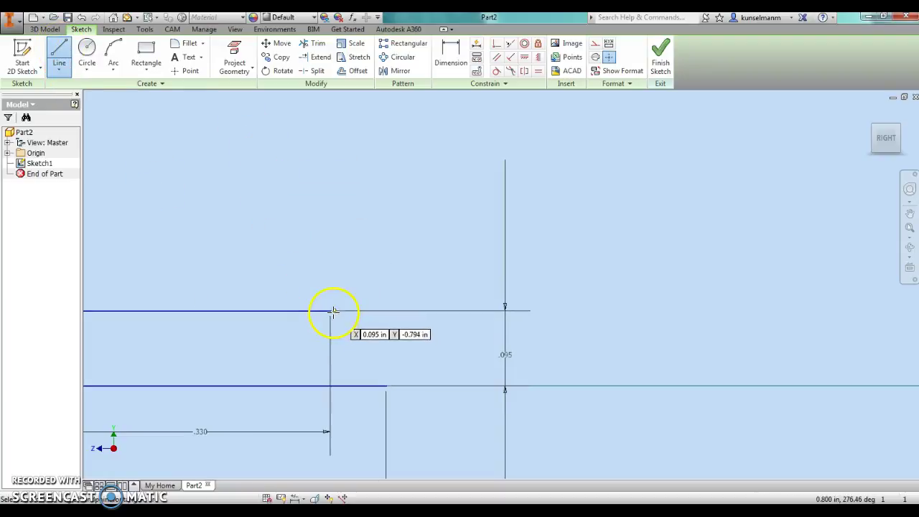
{"action": "left_click_drag", "start_coordinate": [331, 310], "coordinate": [369, 289]}
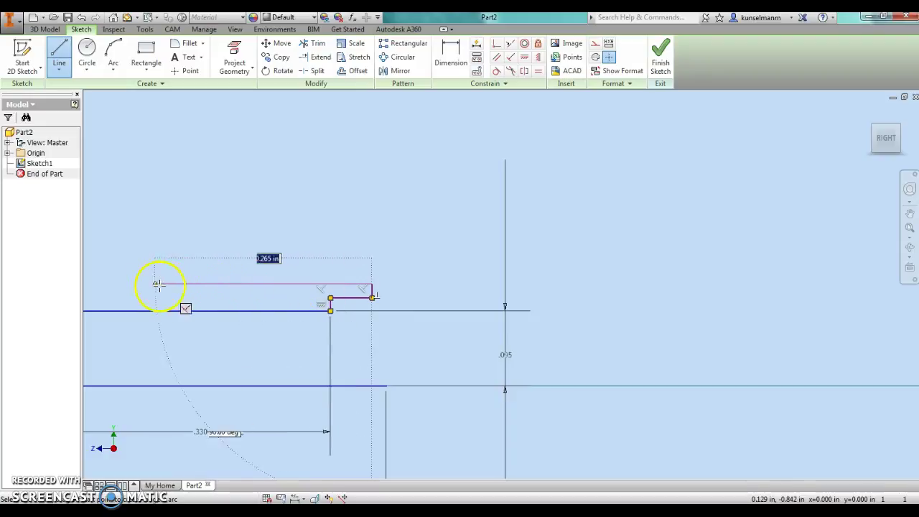
{"action": "scroll", "coordinate": [136, 283], "scroll_direction": "up", "scroll_amount": 2}
{"action": "middle_click_drag", "start_coordinate": [141, 285], "coordinate": [301, 288]}
{"action": "left_click", "coordinate": [248, 288]}
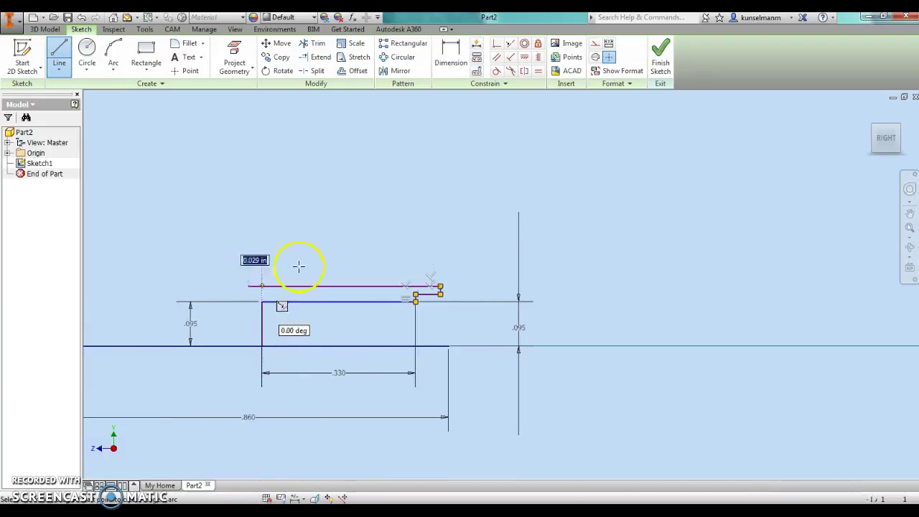
{"action": "key", "text": "Escape"}
{"action": "key", "text": "Escape"}
- Dimension the vertical distance between the long upper line and the 0.86 in base line as .29/2 in
{"action": "scroll", "coordinate": [486, 307], "scroll_direction": "down", "scroll_amount": 2}
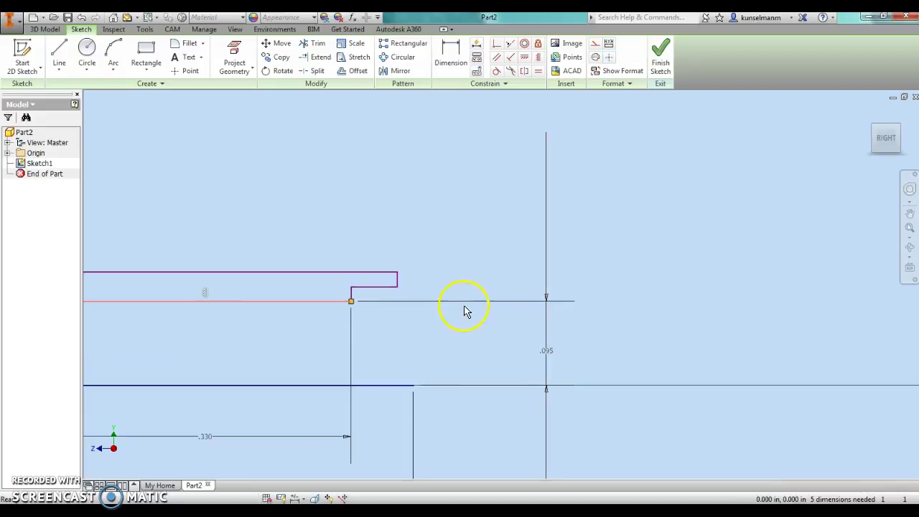
{"action": "scroll", "coordinate": [420, 307], "scroll_direction": "up", "scroll_amount": 1}
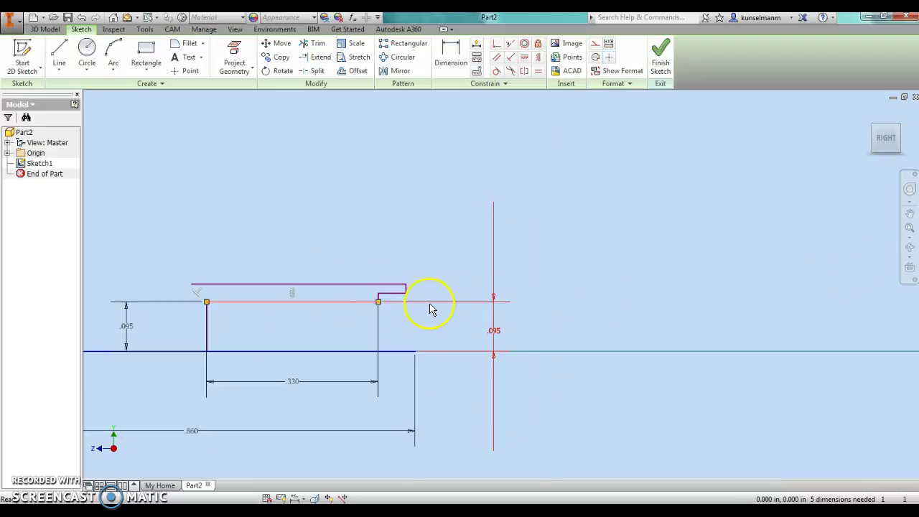
{"action": "scroll", "coordinate": [420, 297], "scroll_direction": "down", "scroll_amount": 2}
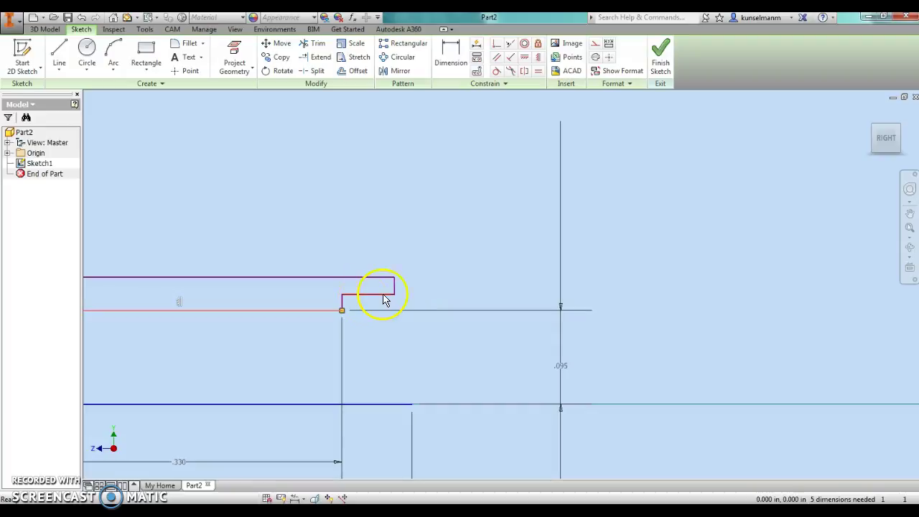
{"action": "left_click", "coordinate": [451, 54]}
{"action": "left_click", "coordinate": [384, 277]}
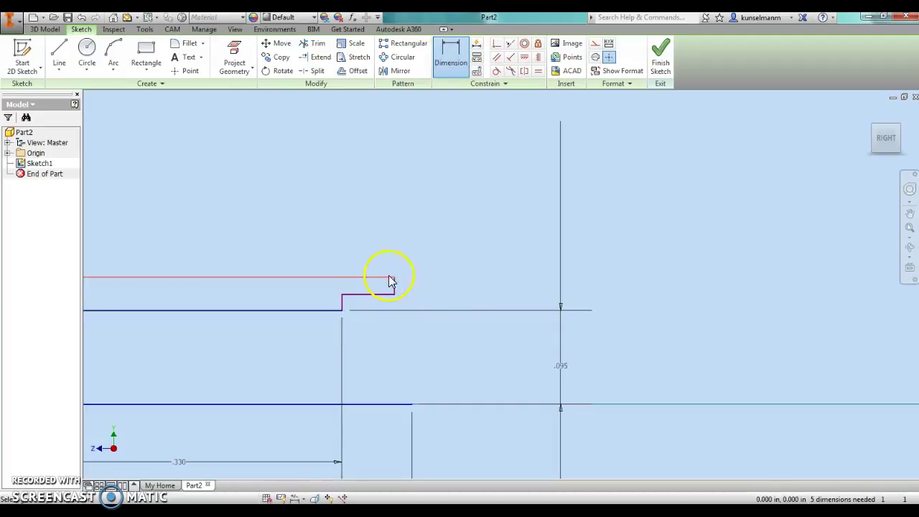
{"action": "left_click", "coordinate": [388, 407]}
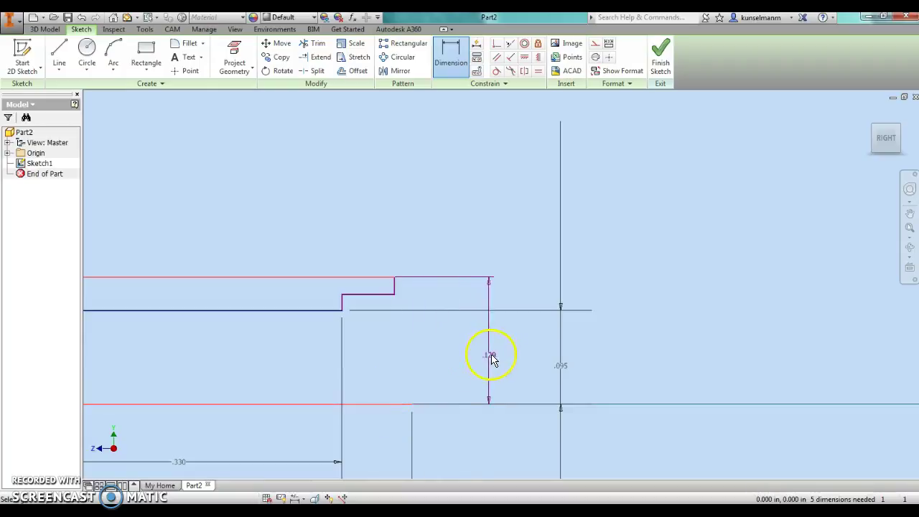
{"action": "left_click", "coordinate": [494, 353]}
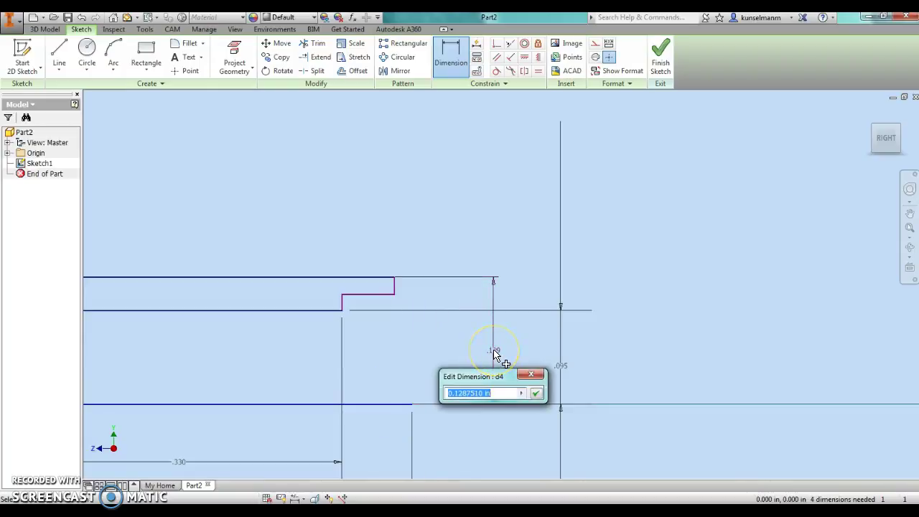
{"action": "type", "text": ".29/2"}
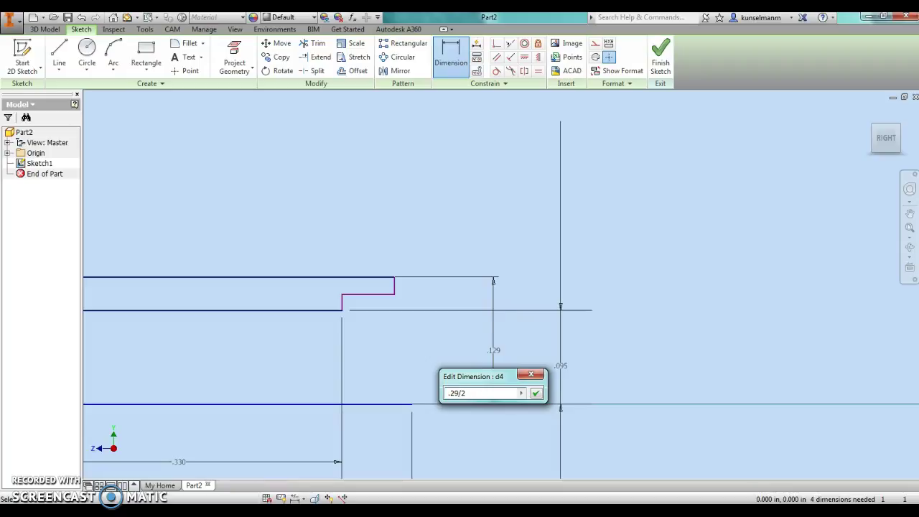
{"action": "key", "text": "Return"}
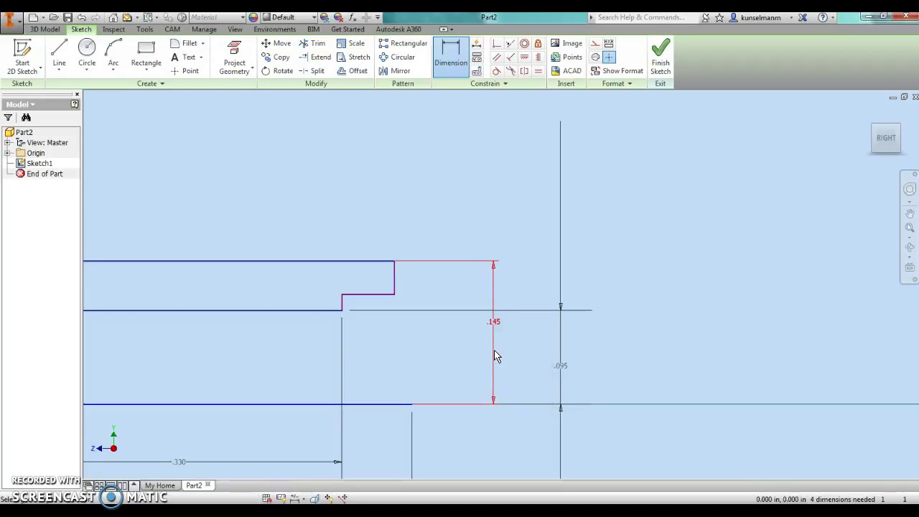
- Dimension the vertical distance between the short horizontal step line at the outline's right end and the base line as .125 in
{"action": "left_click", "coordinate": [423, 307]}
{"action": "left_click", "coordinate": [381, 296]}
{"action": "left_click", "coordinate": [380, 406]}
{"action": "left_click", "coordinate": [465, 353]}
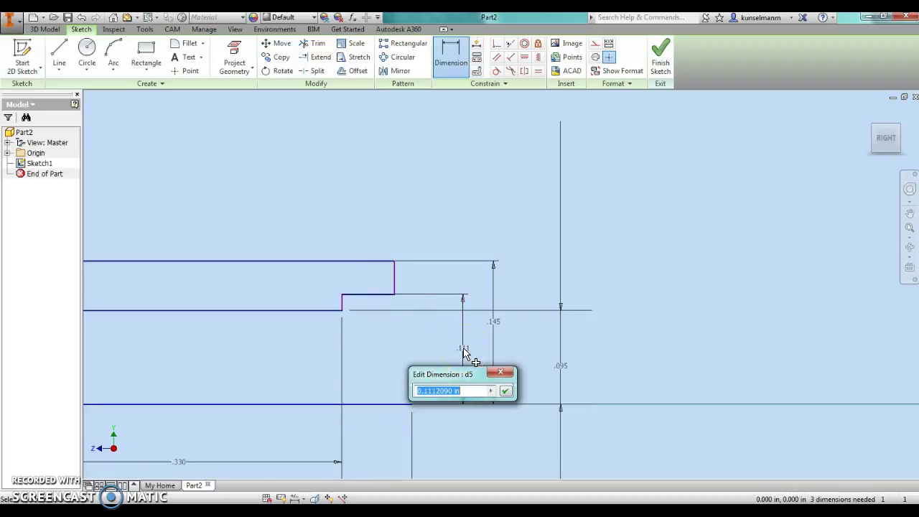
{"action": "type", "text": ".125"}
{"action": "key", "text": "Return"}
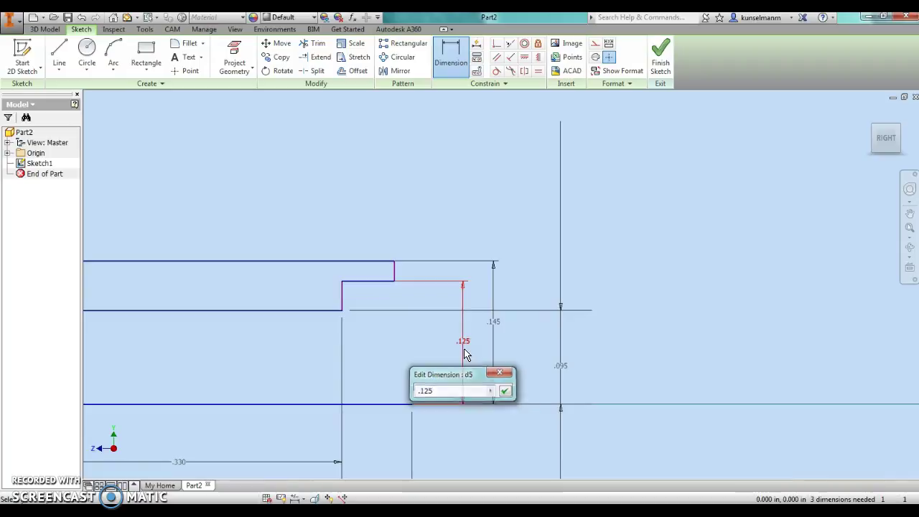
{"action": "left_click", "coordinate": [455, 357]}
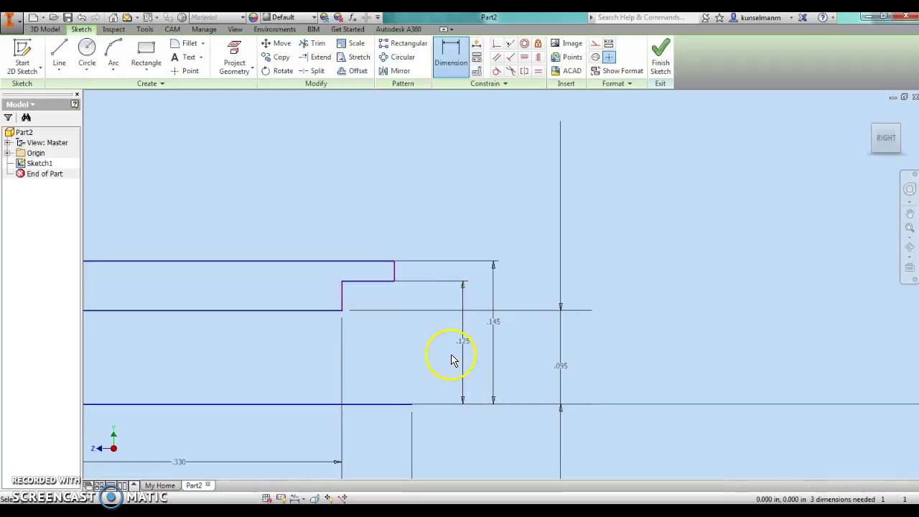
- Dimension the horizontal distance between the two short vertical lines of the right-end step as .05 in
{"action": "left_click", "coordinate": [343, 304]}
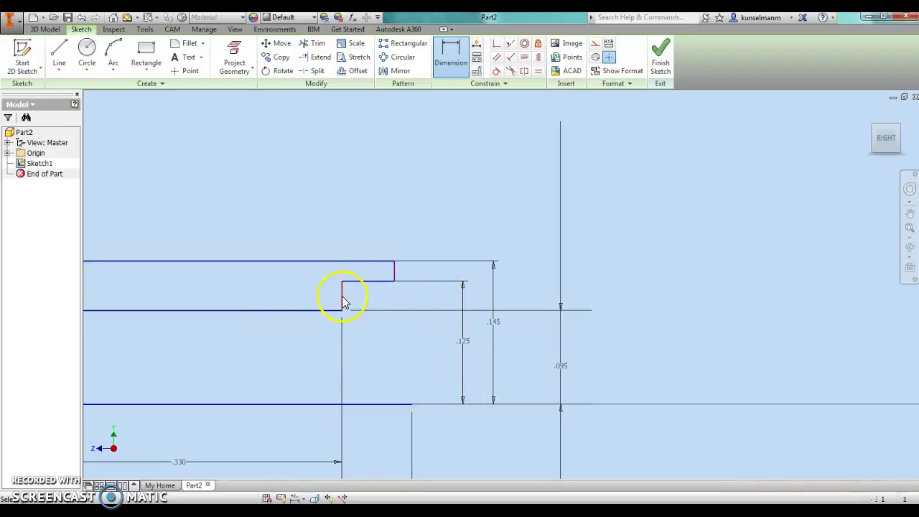
{"action": "left_click", "coordinate": [395, 268]}
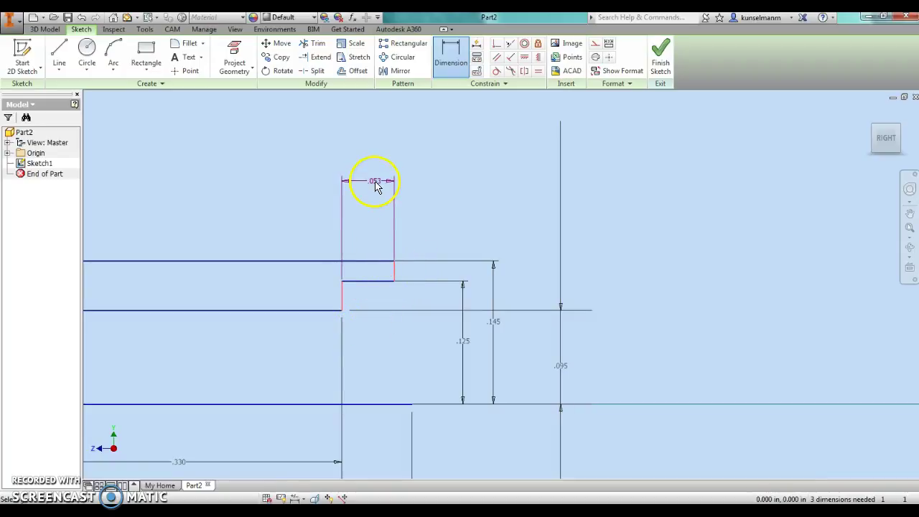
{"action": "left_click", "coordinate": [372, 186]}
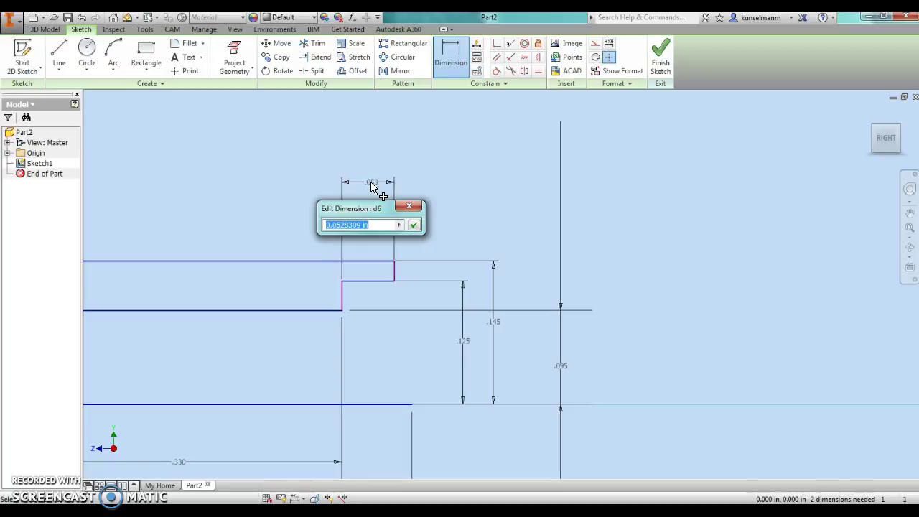
{"action": "type", "text": ".05"}
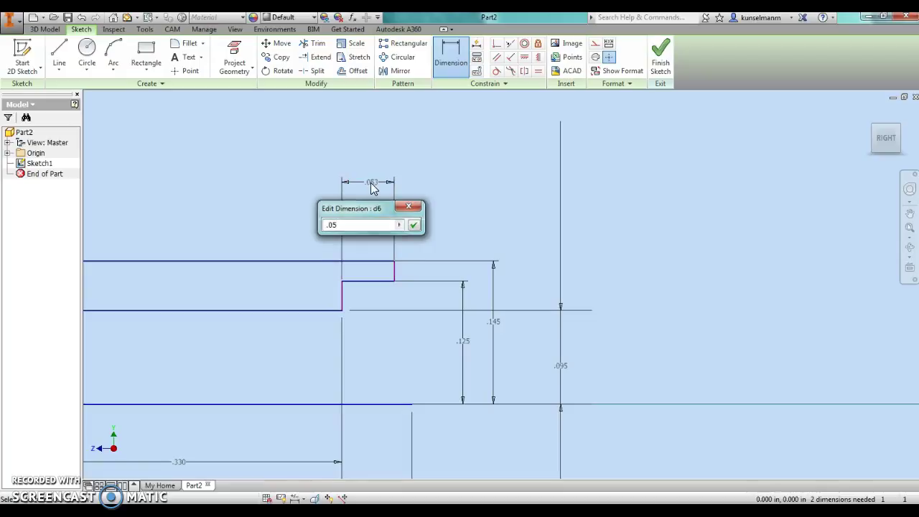
{"action": "key", "text": "Return"}
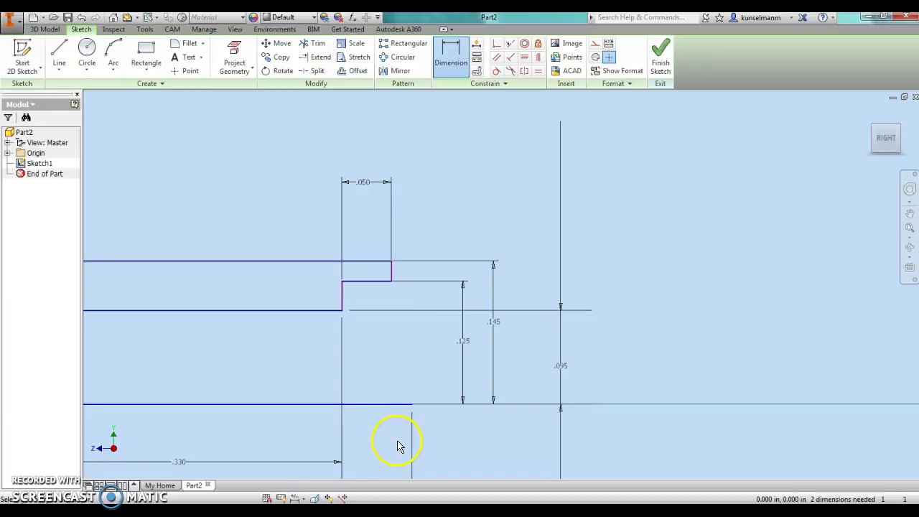
{"action": "scroll", "coordinate": [424, 454], "scroll_direction": "up", "scroll_amount": 3}
{"action": "middle_click_drag", "start_coordinate": [279, 404], "coordinate": [467, 294]}
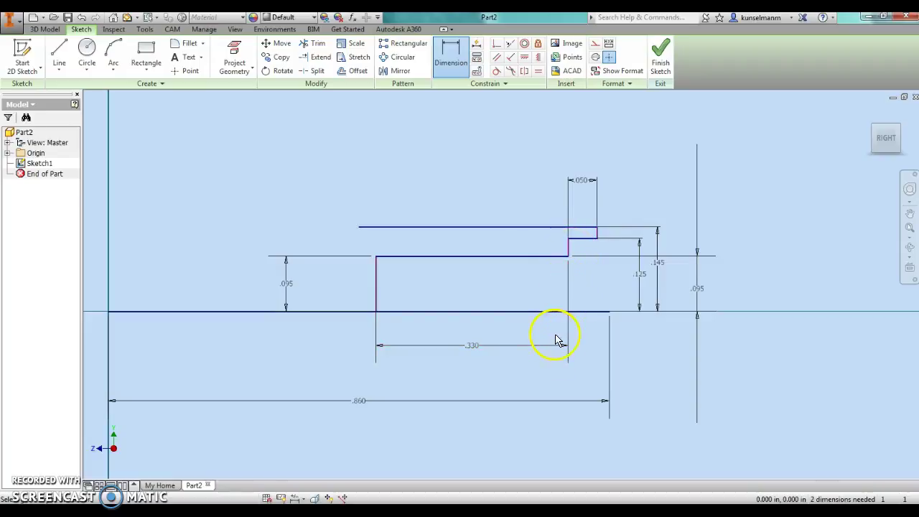
{"action": "left_click", "coordinate": [59, 54]}
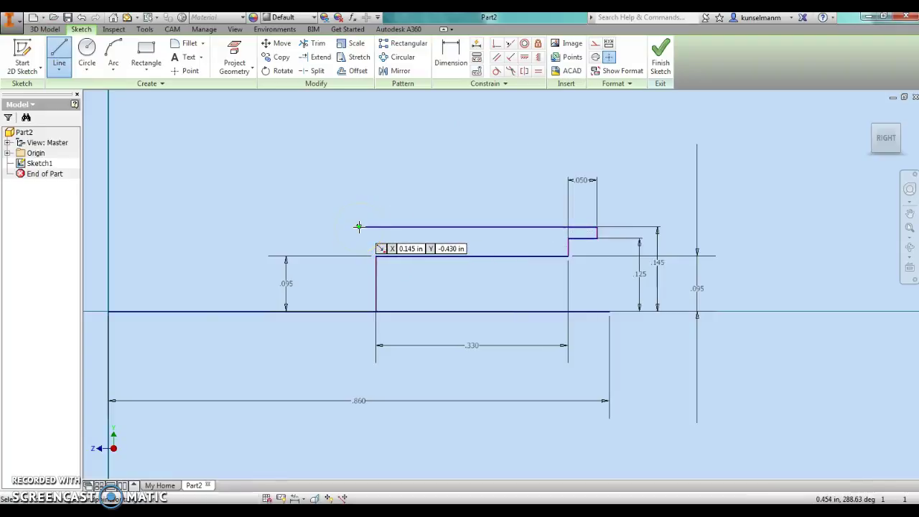
{"action": "left_click", "coordinate": [353, 297]}
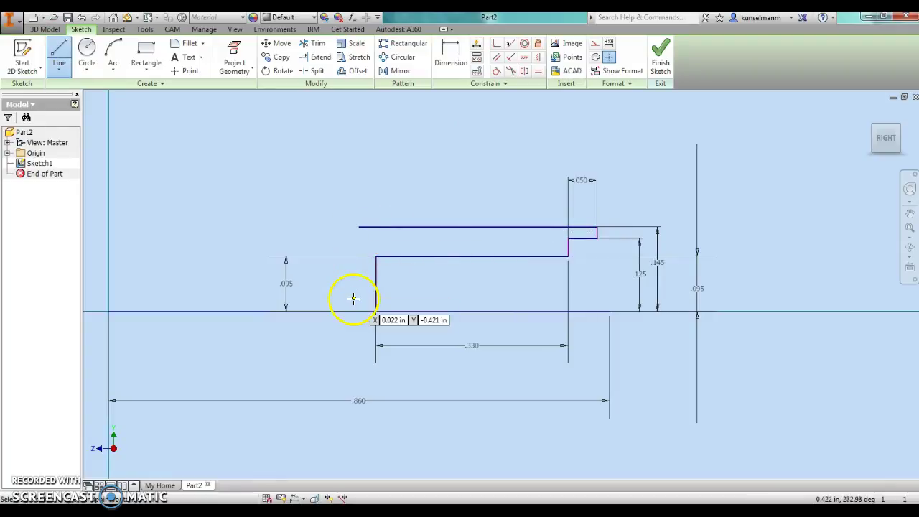
{"action": "left_click", "coordinate": [359, 273]}
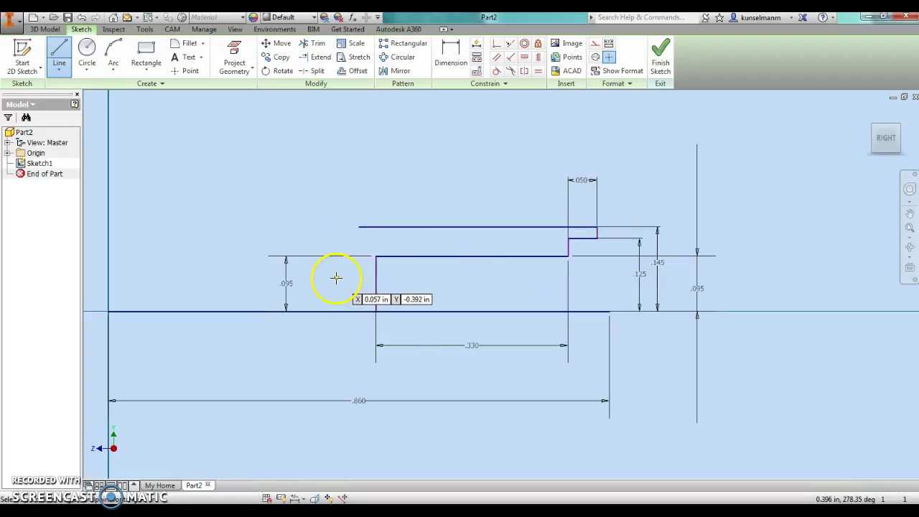
{"action": "key", "text": "Escape"}
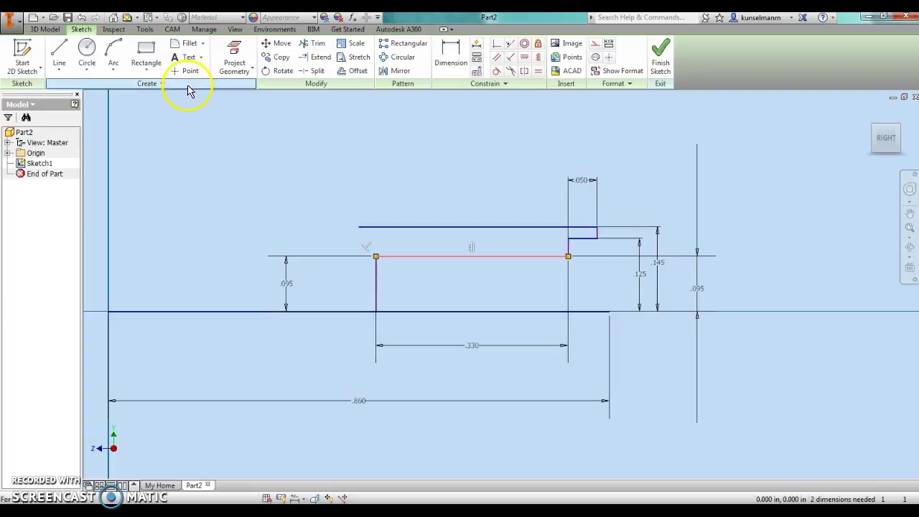
- Draw a raised shoulder from the upper line's left end: short rise, about 0.032 in outward to the left, and short drop back to the upper line's height
{"action": "left_click", "coordinate": [59, 58]}
{"action": "left_click", "coordinate": [359, 227]}
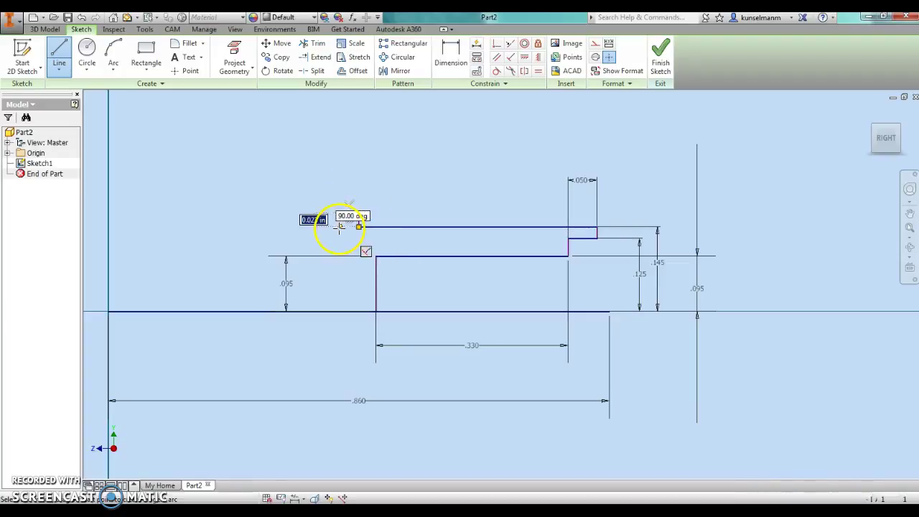
{"action": "left_click", "coordinate": [358, 213]}
{"action": "left_click", "coordinate": [340, 213]}
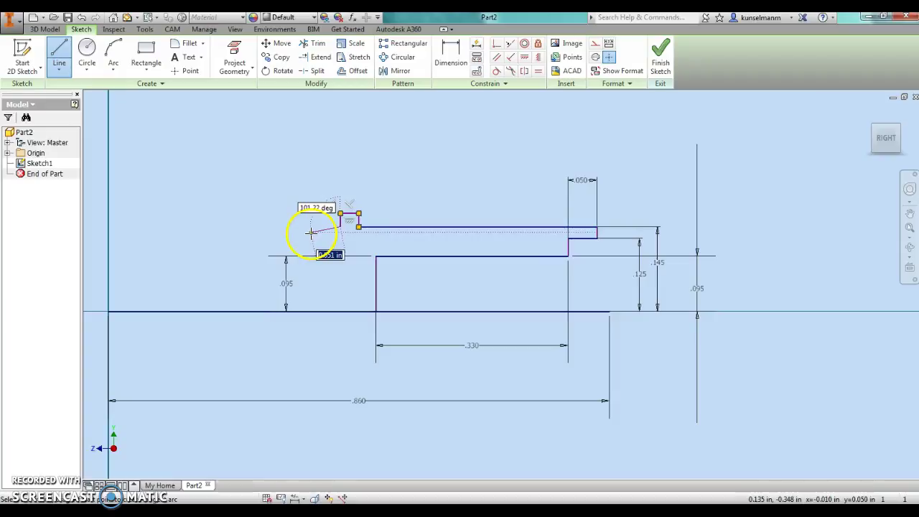
{"action": "left_click", "coordinate": [341, 227]}
{"action": "key", "text": "Escape"}
- Dimension the width of the raised shoulder as .07 in
{"action": "left_click", "coordinate": [460, 65]}
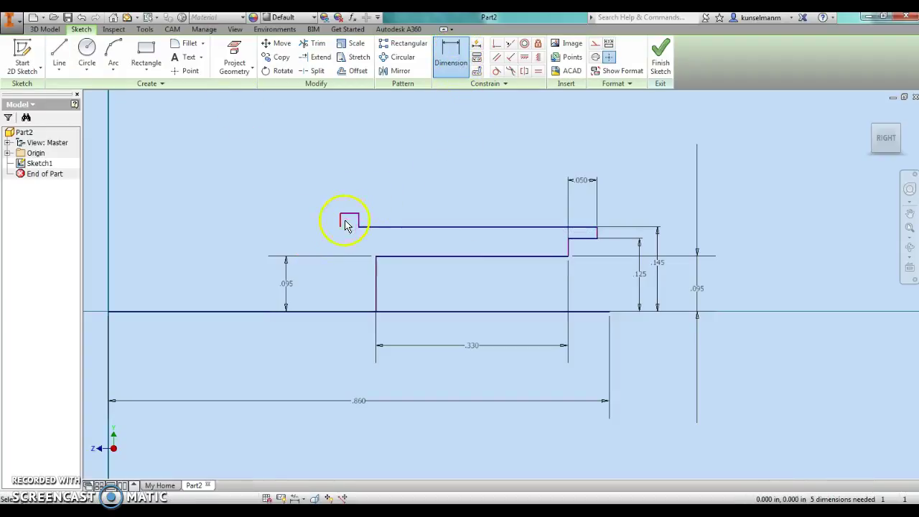
{"action": "left_click", "coordinate": [350, 214]}
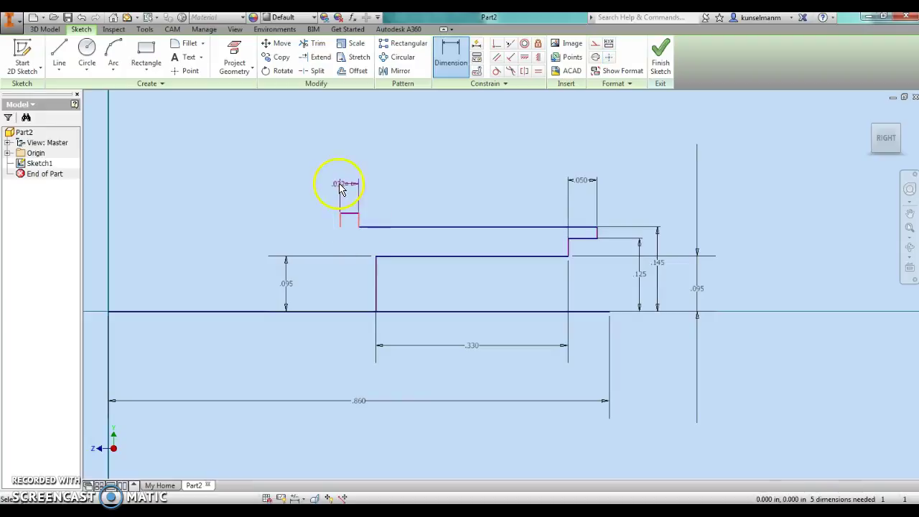
{"action": "left_click", "coordinate": [352, 201]}
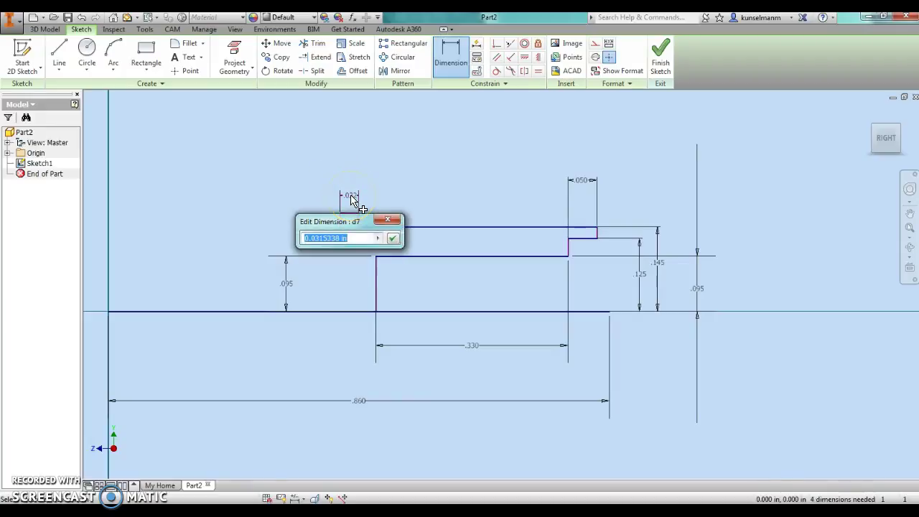
{"action": "type", "text": ".07"}
{"action": "key", "text": "Return"}
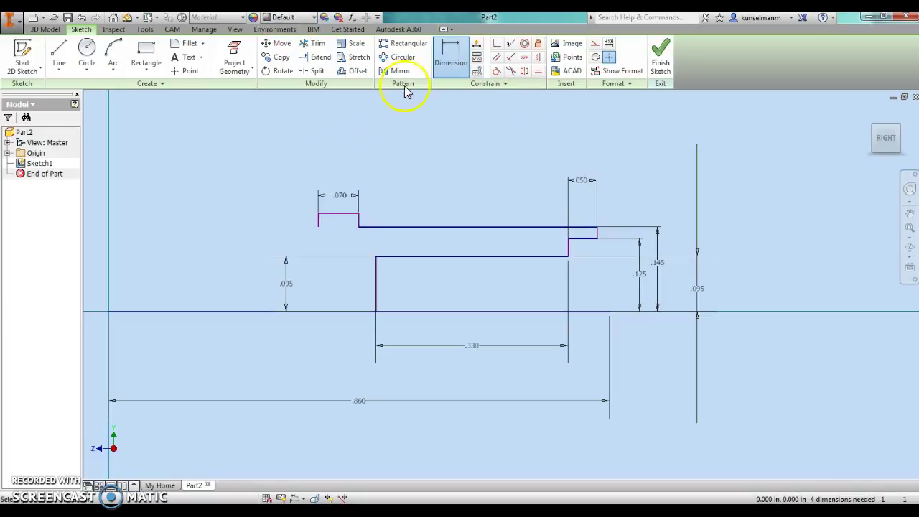
- Dimension the vertical distance between the raised shoulder's top line and the base line as .2 in
{"action": "left_click", "coordinate": [342, 213]}
{"action": "left_click", "coordinate": [487, 311]}
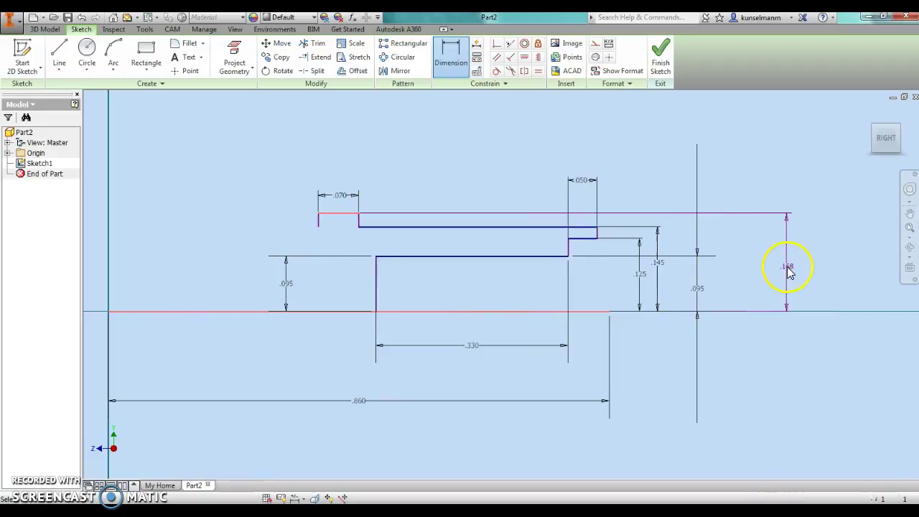
{"action": "left_click", "coordinate": [788, 270]}
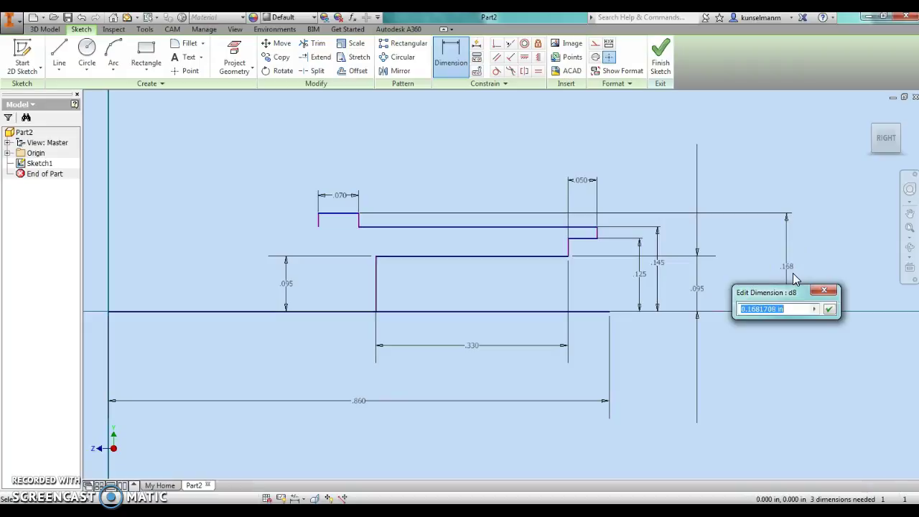
{"action": "type", "text": ".2"}
{"action": "key", "text": "Return"}
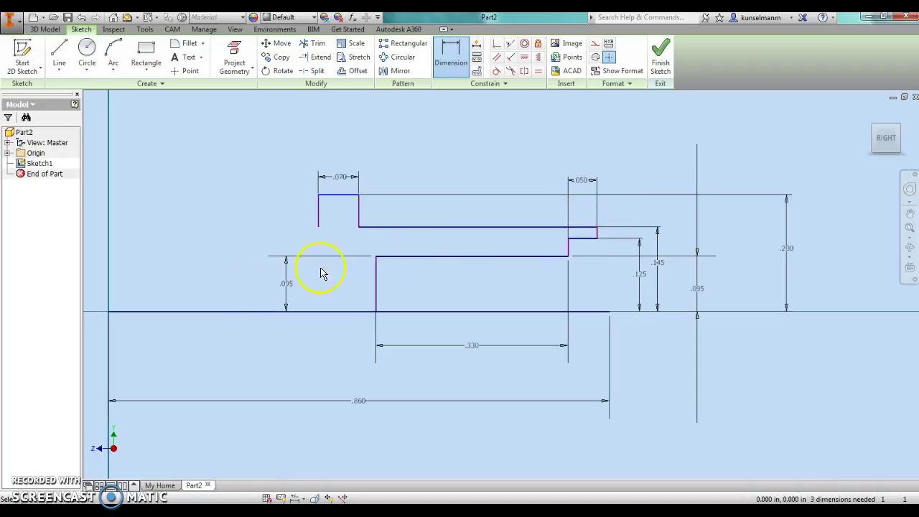
- Draw a vertical line slightly left of the base line's left end, from the shoulder's top height to below the horizontal axis
{"action": "scroll", "coordinate": [528, 290], "scroll_direction": "down", "scroll_amount": 2}
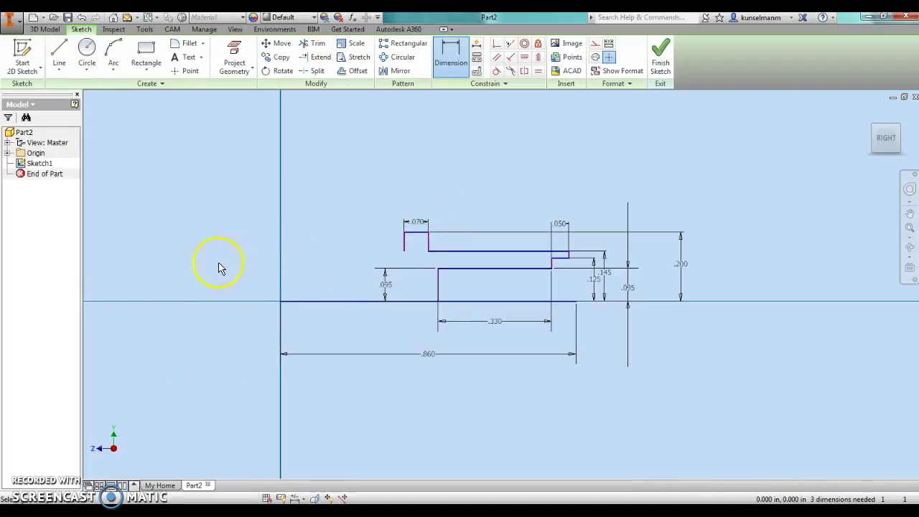
{"action": "left_click", "coordinate": [59, 51]}
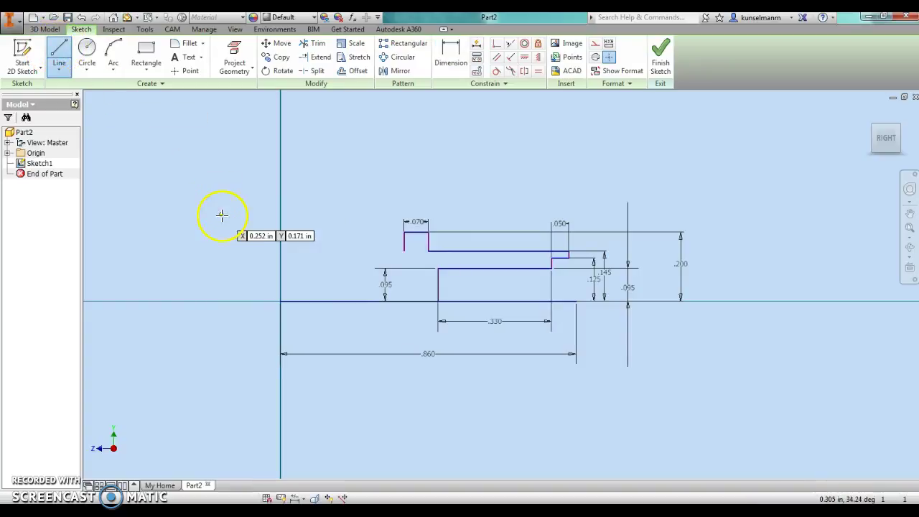
{"action": "left_click", "coordinate": [257, 231]}
{"action": "left_click", "coordinate": [257, 343]}
{"action": "mouse_move", "coordinate": [257, 343]}
{"action": "left_mouse_down"}
{"action": "mouse_move", "coordinate": [254, 311]}
{"action": "mouse_move", "coordinate": [246, 366]}
{"action": "mouse_move", "coordinate": [259, 359]}
{"action": "mouse_move", "coordinate": [266, 381]}
{"action": "left_mouse_up"}
- Draw a horizontal line from the lower left end of the raised shoulder to the separate vertical line on its left
{"action": "left_click", "coordinate": [59, 57]}
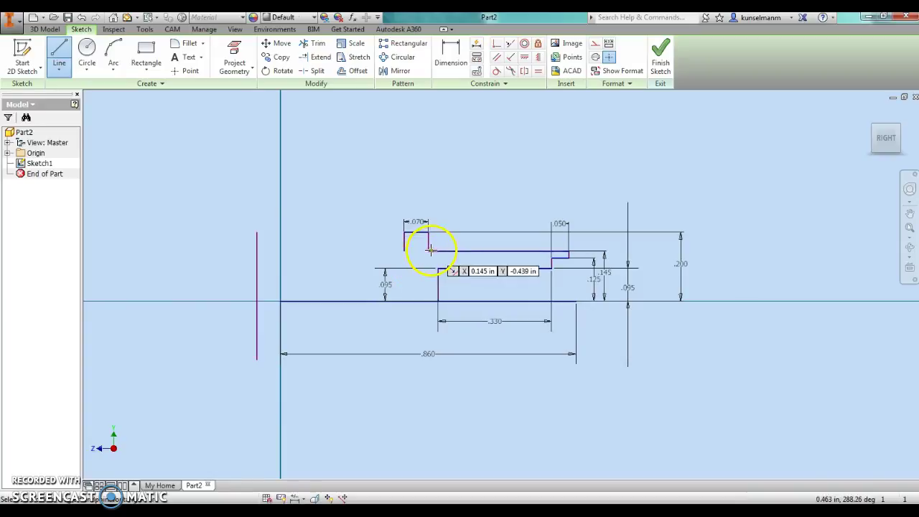
{"action": "left_click", "coordinate": [404, 250]}
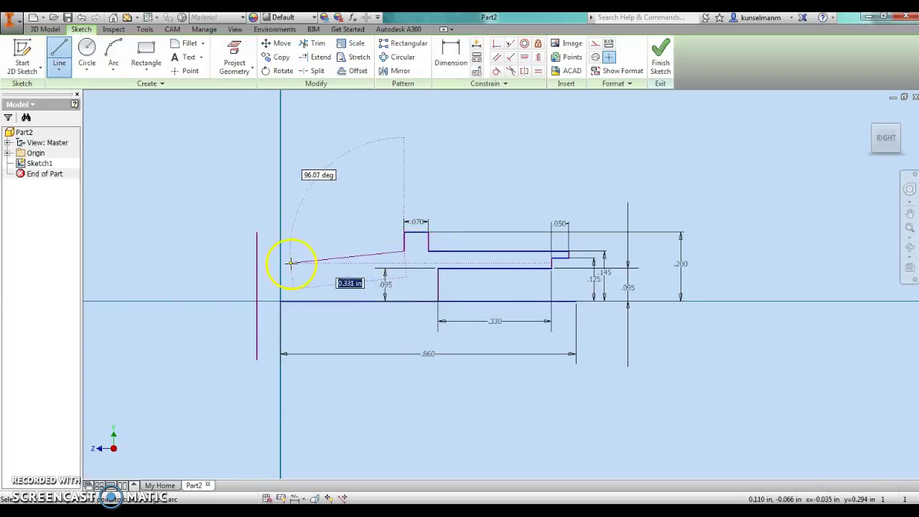
{"action": "double_click", "coordinate": [256, 250]}
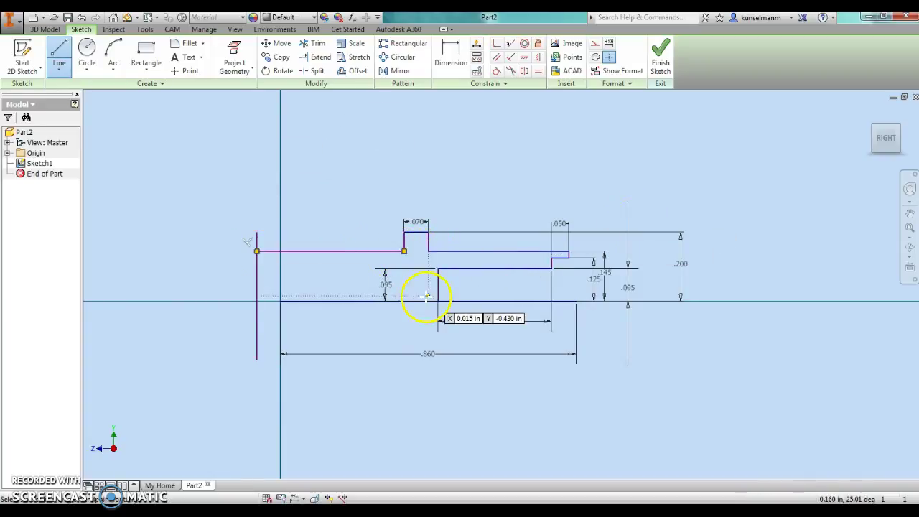
- Trim the part of the left vertical line that extends above the horizontal line coming from the raised shoulder
{"action": "left_click", "coordinate": [272, 251]}
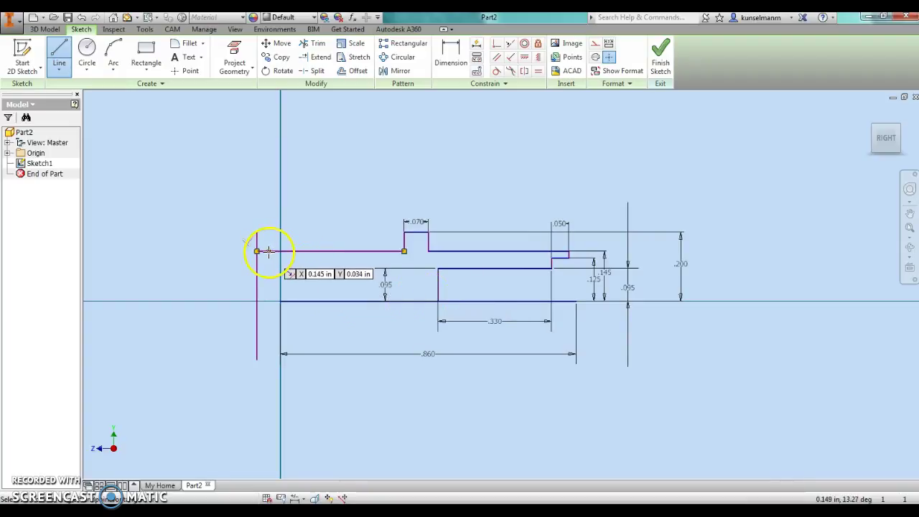
{"action": "left_click", "coordinate": [318, 43]}
{"action": "left_click", "coordinate": [257, 241]}
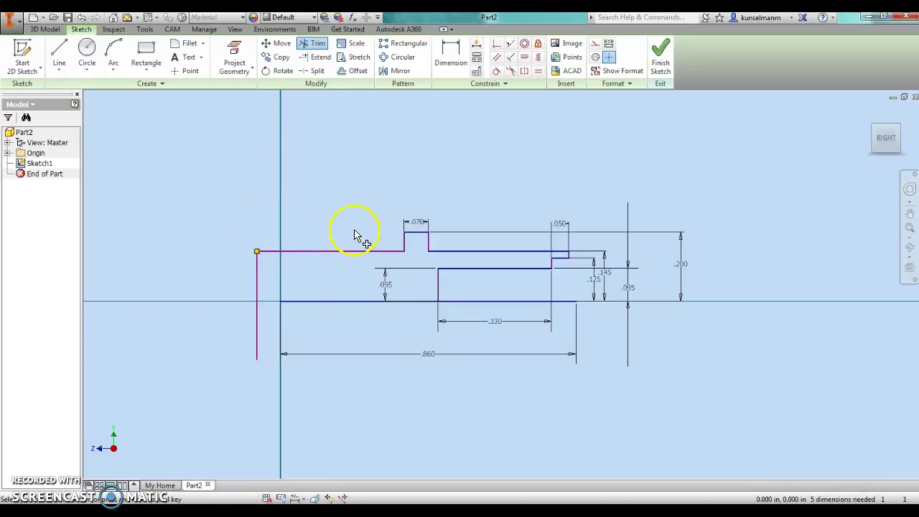
- Draw a .19 in horizontal line leftward from beneath the raised shoulder's midpoint, level with the .33 in line
{"action": "left_click", "coordinate": [59, 54]}
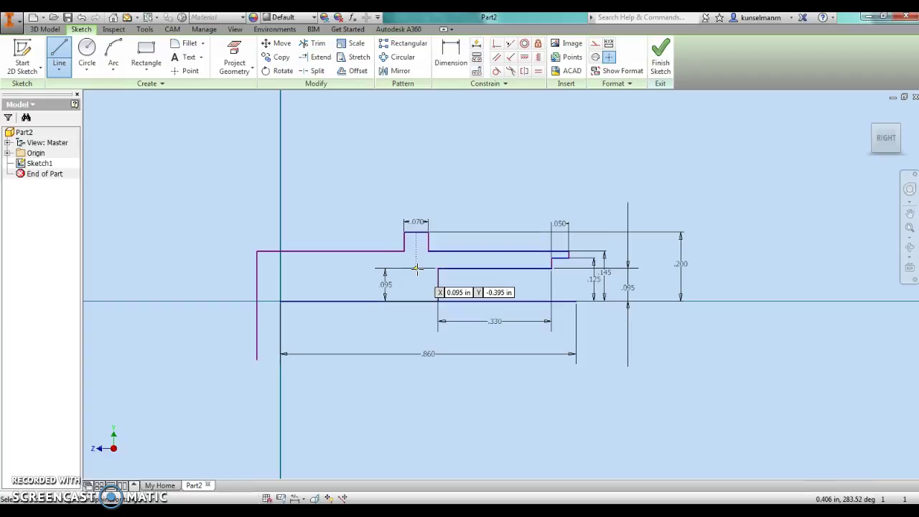
{"action": "left_click_drag", "start_coordinate": [416, 269], "coordinate": [334, 268]}
{"action": "type", "text": ".19"}
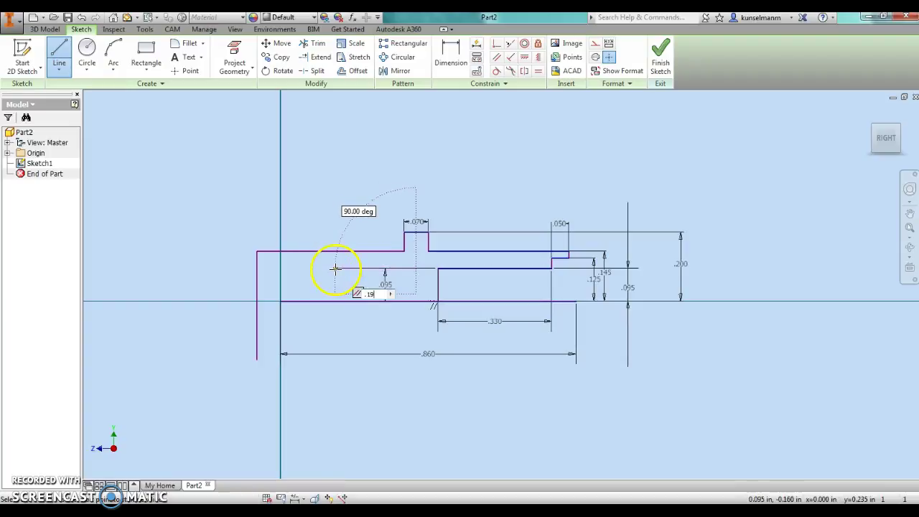
{"action": "key", "text": "Return"}
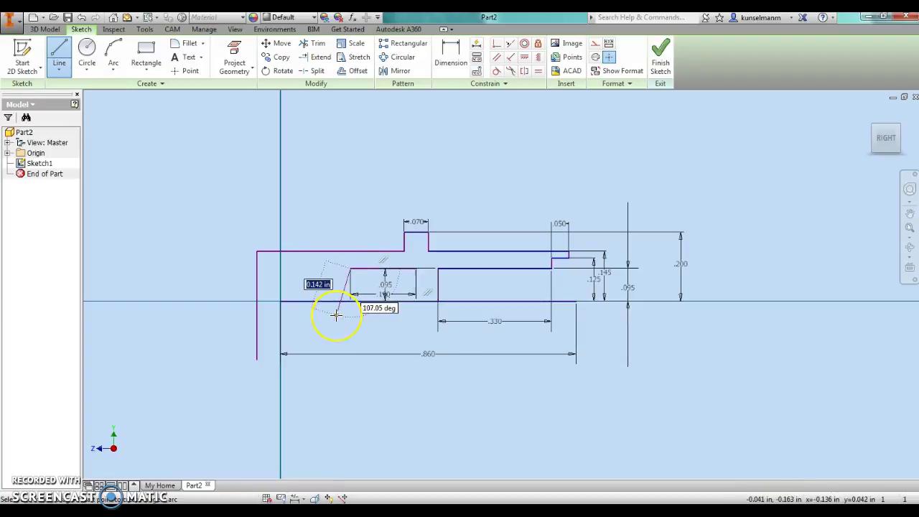
- Try to draw a .125 in vertical line upward from the left end of the .19 in line
{"action": "mouse_move", "coordinate": [335, 315]}
{"action": "left_mouse_down"}
{"action": "mouse_move", "coordinate": [338, 272]}
{"action": "mouse_move", "coordinate": [365, 266]}
{"action": "mouse_move", "coordinate": [350, 260]}
{"action": "left_mouse_up"}
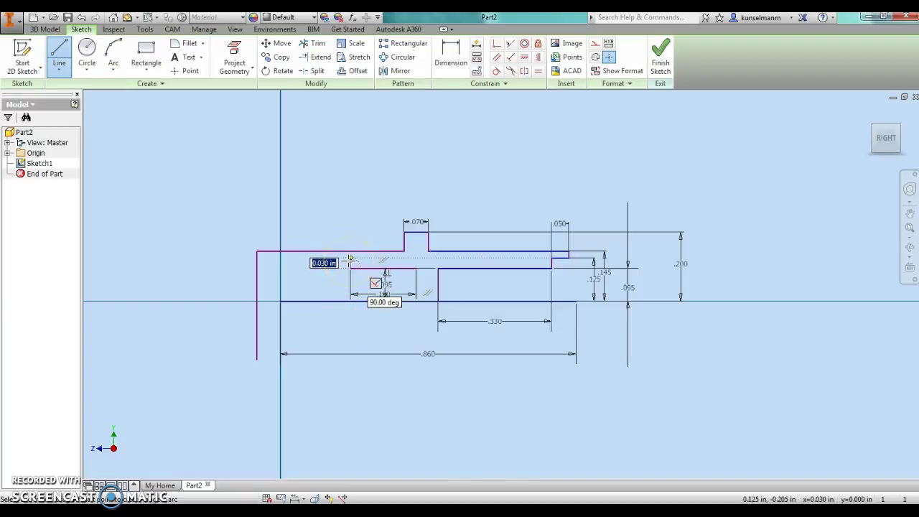
{"action": "type", "text": ".125"}
{"action": "key", "text": "Return"}
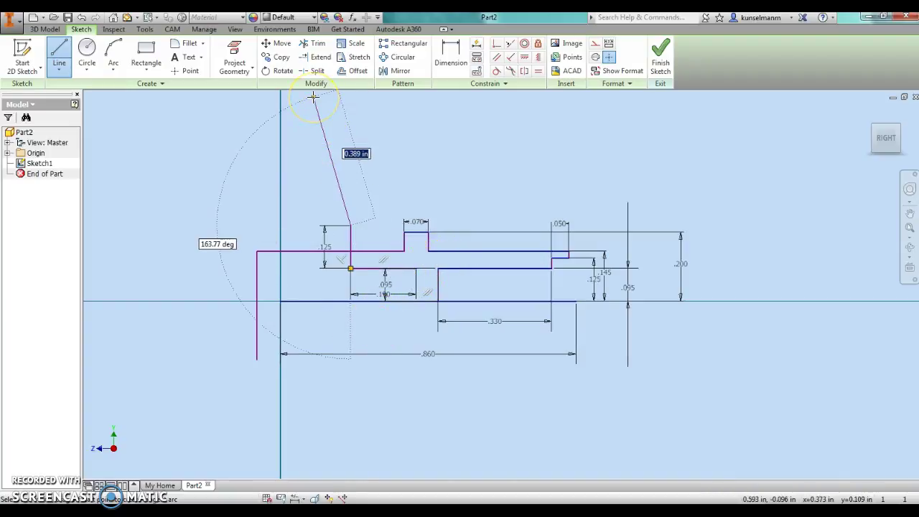
{"action": "key", "text": "Escape"}
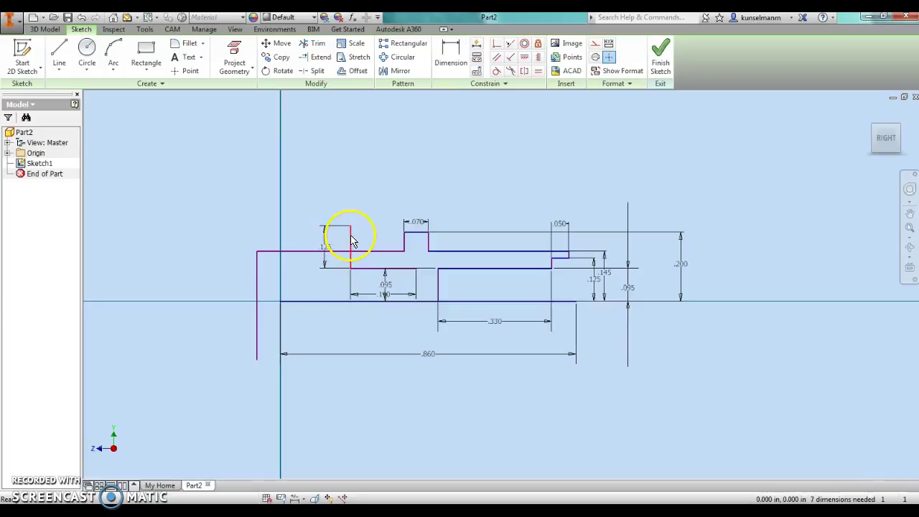
{"action": "left_click", "coordinate": [451, 52]}
- Draw a short vertical line up from the .19 in line's left end and dimension its top .125 in above the base line
{"action": "left_click", "coordinate": [60, 53]}
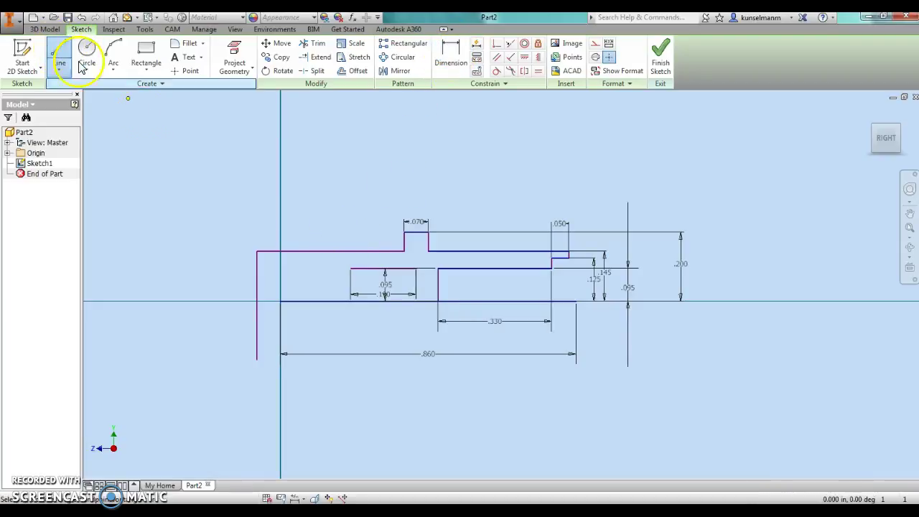
{"action": "left_click", "coordinate": [352, 267]}
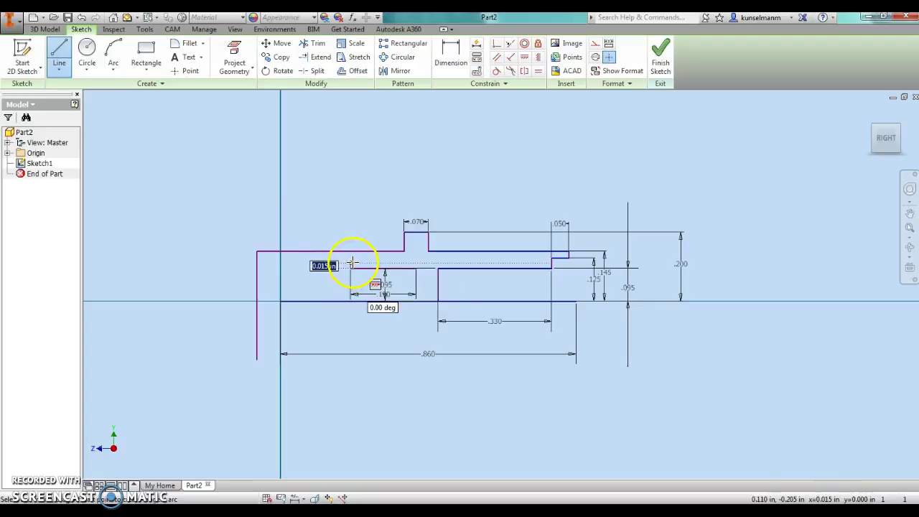
{"action": "left_click", "coordinate": [456, 62]}
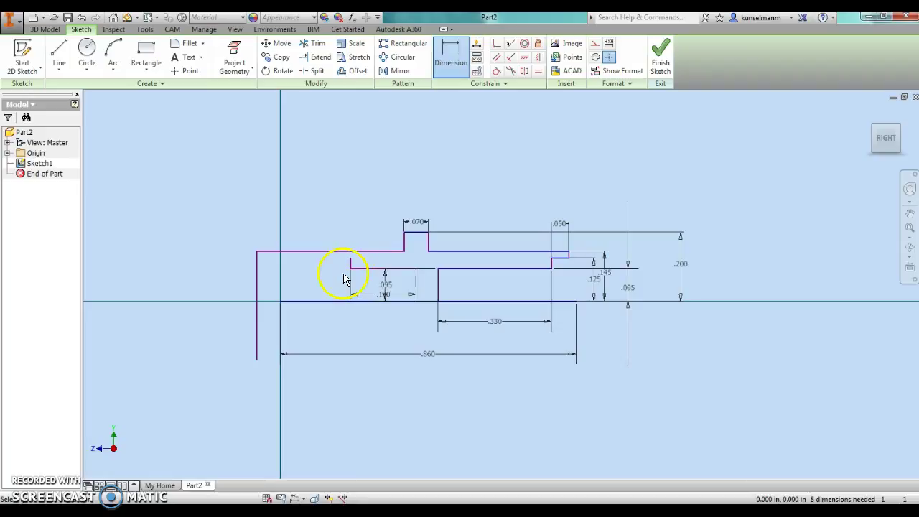
{"action": "left_click", "coordinate": [351, 260]}
{"action": "left_click", "coordinate": [350, 302]}
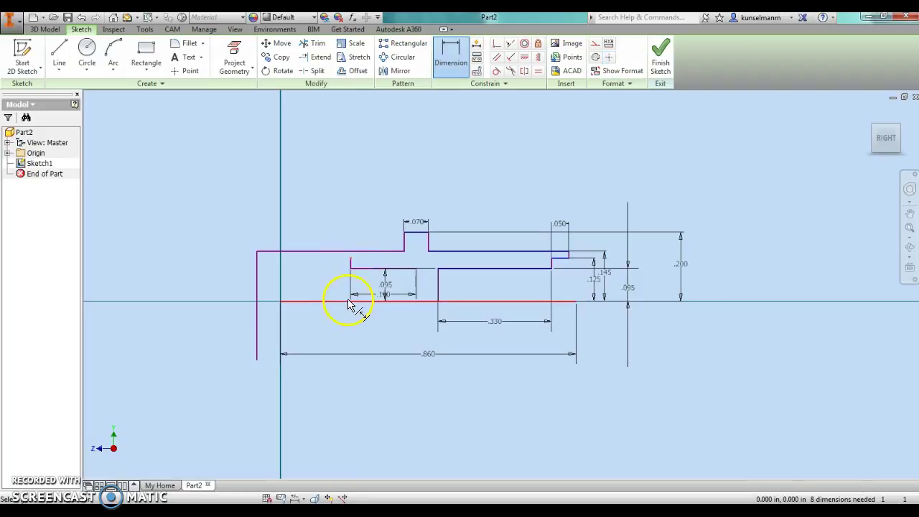
{"action": "left_click", "coordinate": [202, 283]}
{"action": "type", "text": "."}
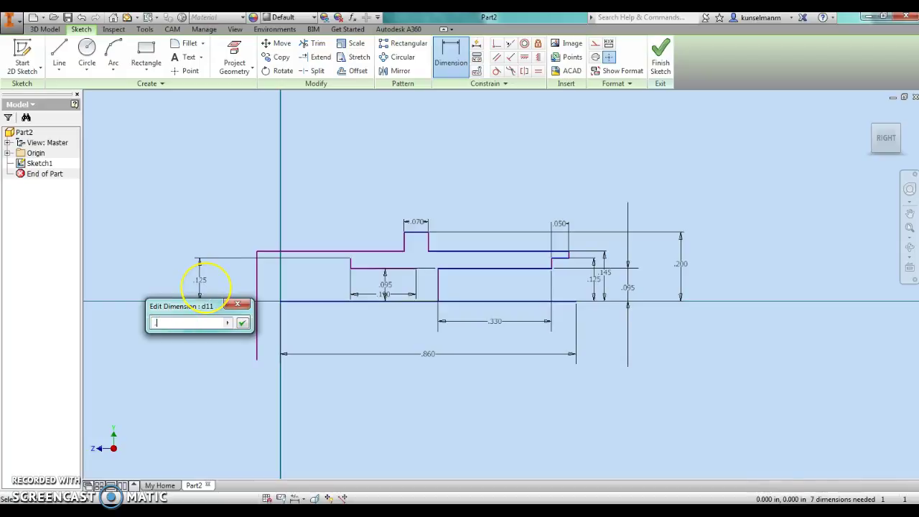
{"action": "key", "text": "Return"}
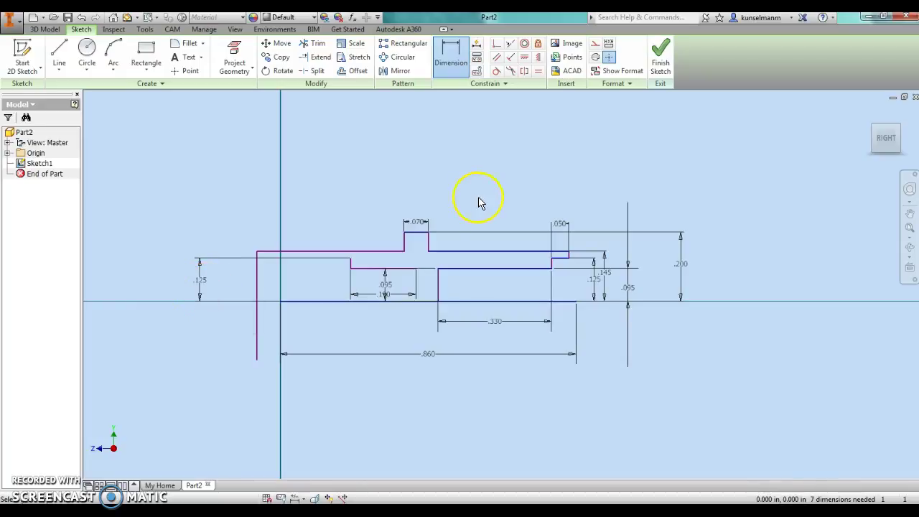
{"action": "key", "text": "Escape"}
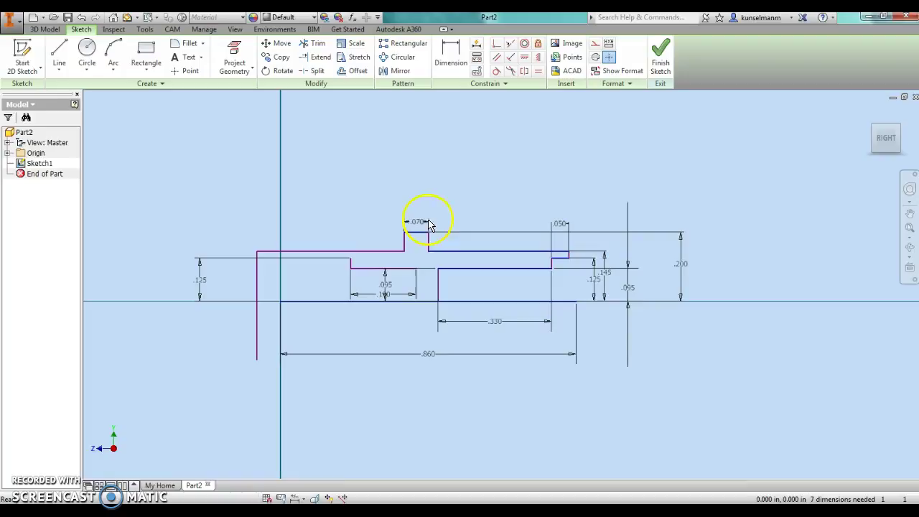
- Draw a horizontal line from the top of the short vertical line to the vertical line at the profile's left end
{"action": "left_click", "coordinate": [59, 52]}
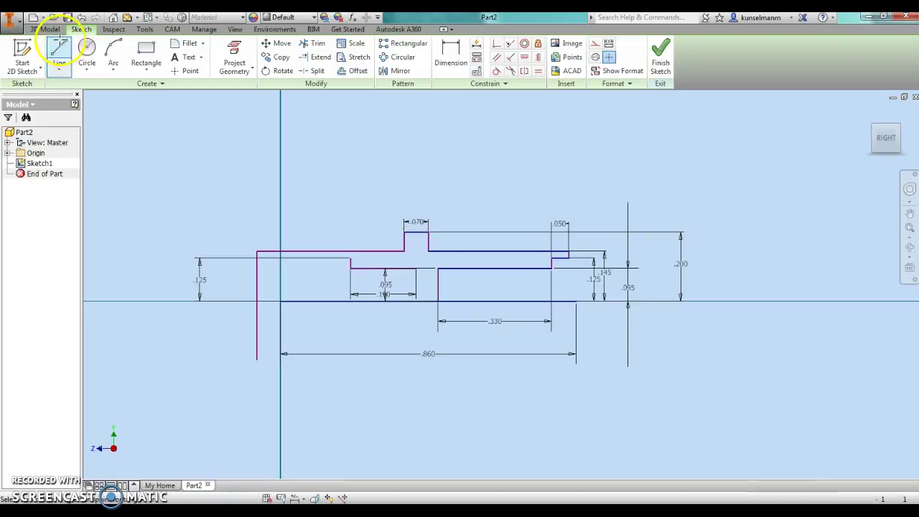
{"action": "left_click", "coordinate": [350, 262]}
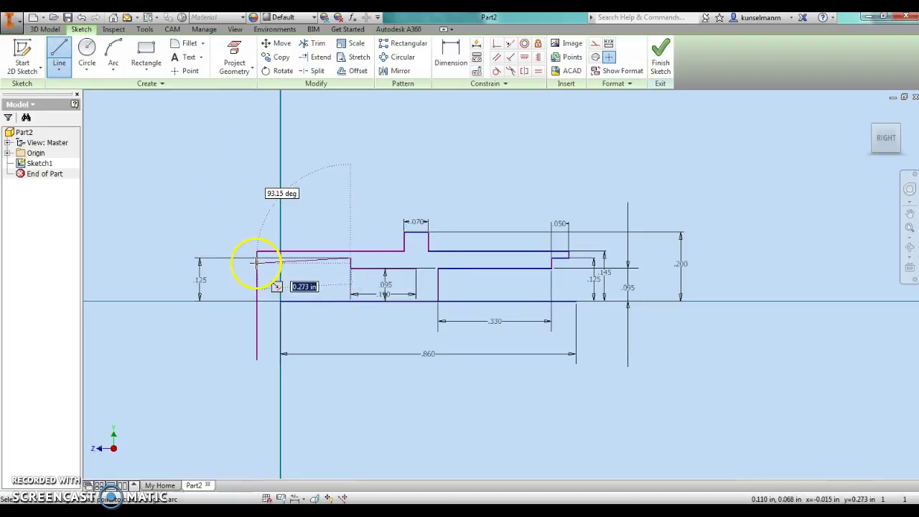
{"action": "left_click", "coordinate": [257, 259]}
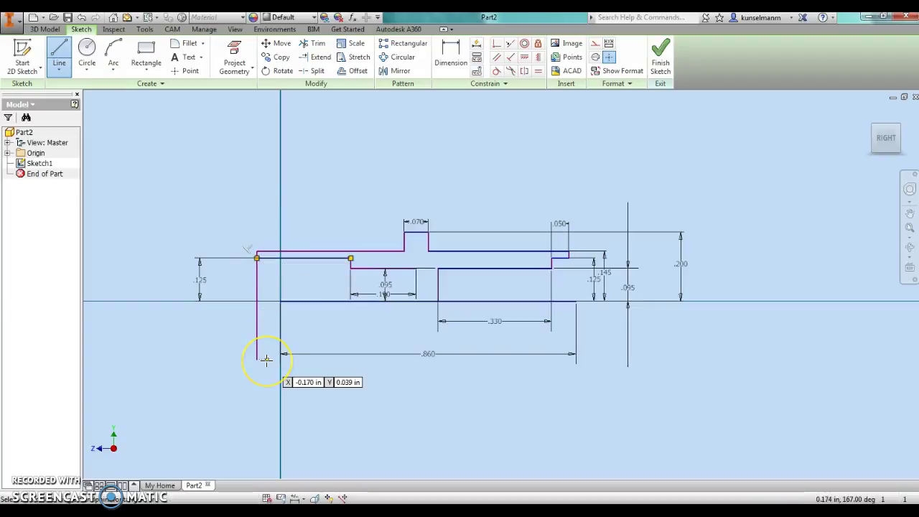
{"action": "left_click", "coordinate": [266, 359]}
{"action": "key", "text": "Escape"}
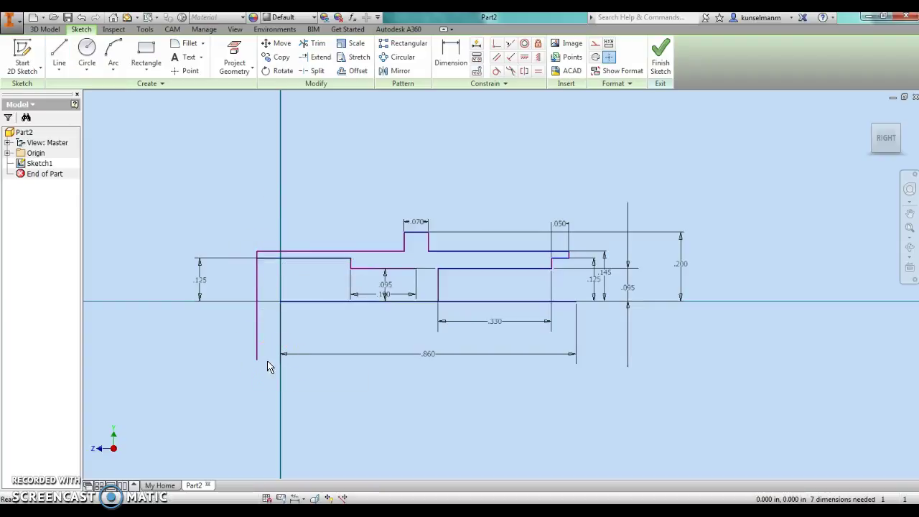
- Trim the part of the left vertical line that extends below the new horizontal line
{"action": "left_click", "coordinate": [316, 44]}
{"action": "left_click", "coordinate": [257, 294]}
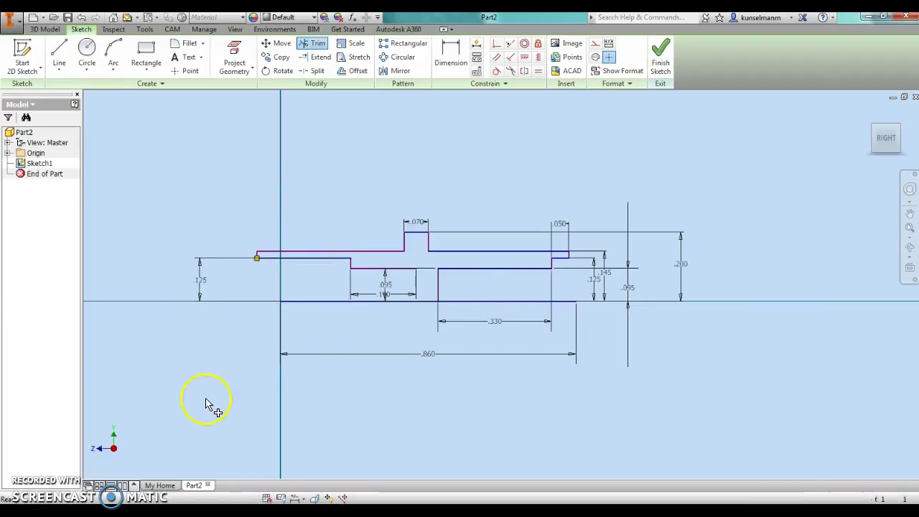
{"action": "key", "text": "Escape"}
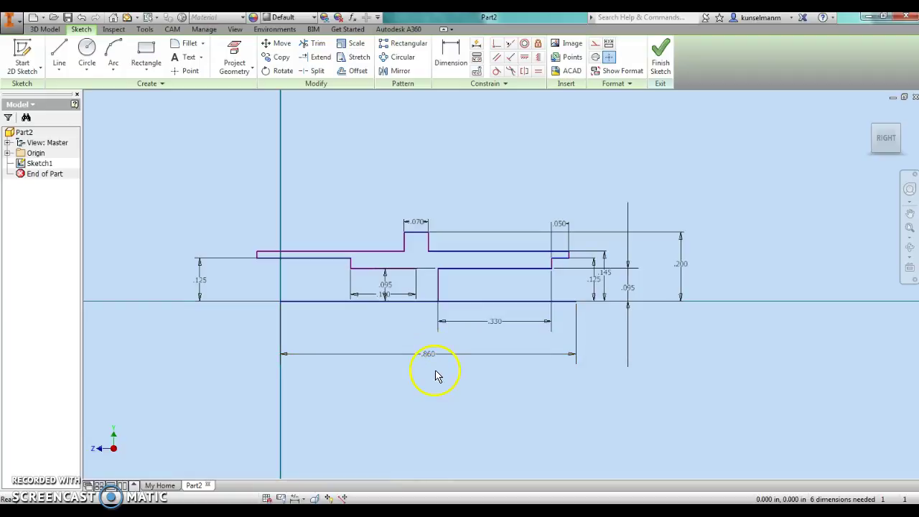
- Delete the .86 in length dimension of the base line
{"action": "right_click", "coordinate": [429, 353]}
{"action": "left_click", "coordinate": [426, 323]}
{"action": "key", "text": "Delete"}
- Dimension the overall width between the profile's left and right end edges as .86 in
{"action": "left_click", "coordinate": [451, 49]}
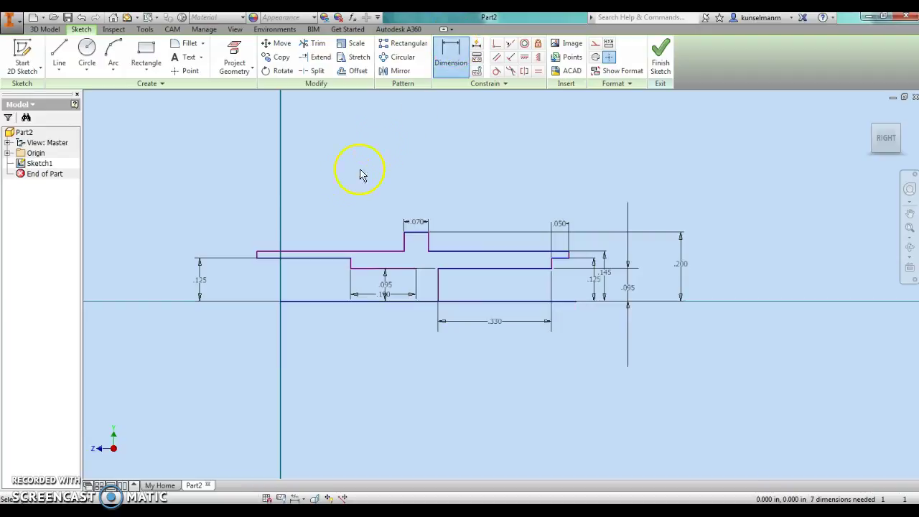
{"action": "scroll", "coordinate": [259, 260], "scroll_direction": "up", "scroll_amount": 3}
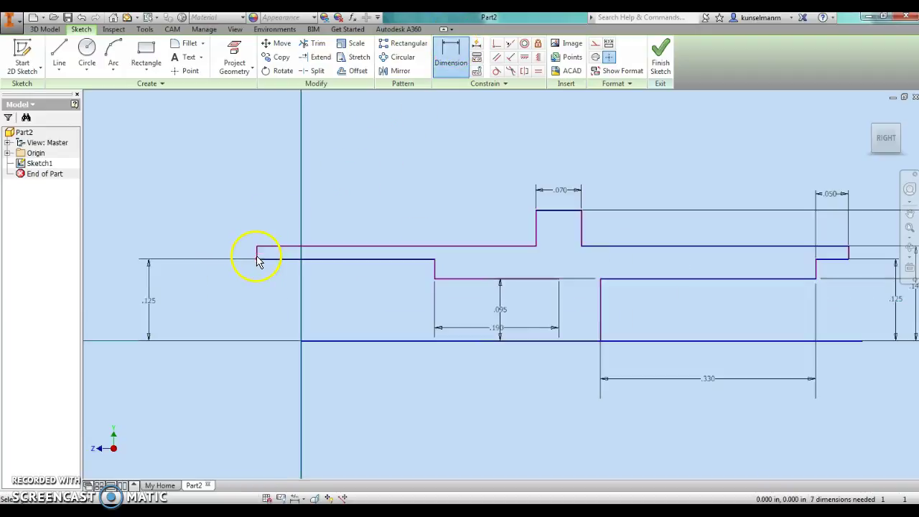
{"action": "scroll", "coordinate": [240, 277], "scroll_direction": "down", "scroll_amount": 3}
{"action": "left_click", "coordinate": [598, 264]}
{"action": "key", "text": "Escape"}
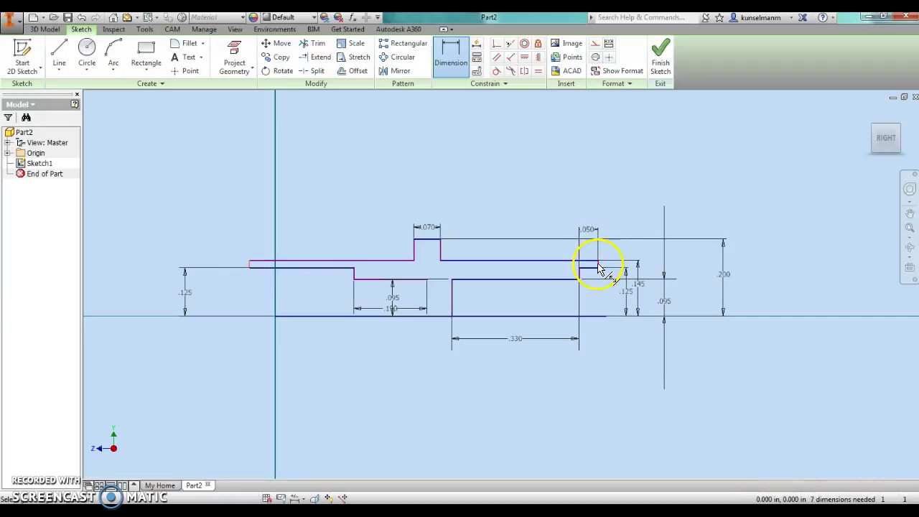
{"action": "left_click", "coordinate": [600, 269]}
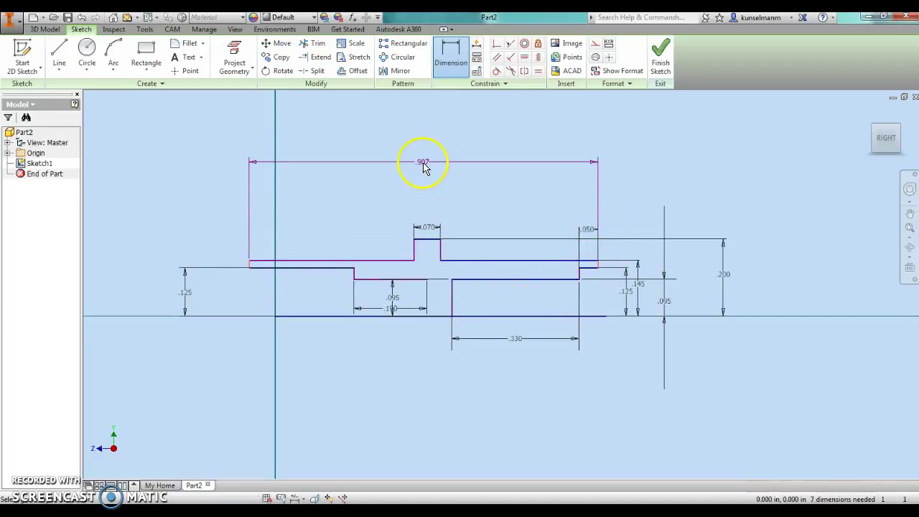
{"action": "left_click", "coordinate": [424, 165]}
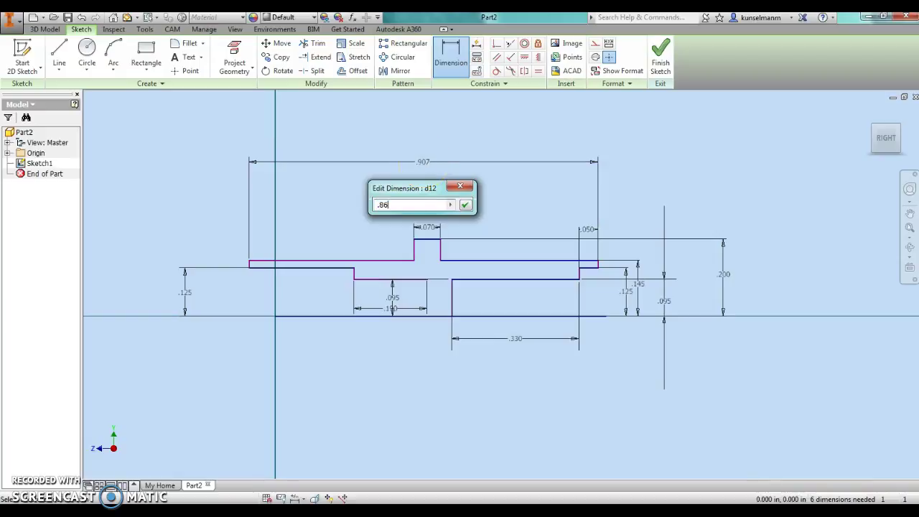
{"action": "type", "text": ".86"}
{"action": "key", "text": "Return"}
- Delete the .19 in dimension of the inner horizontal line
{"action": "left_click", "coordinate": [463, 232]}
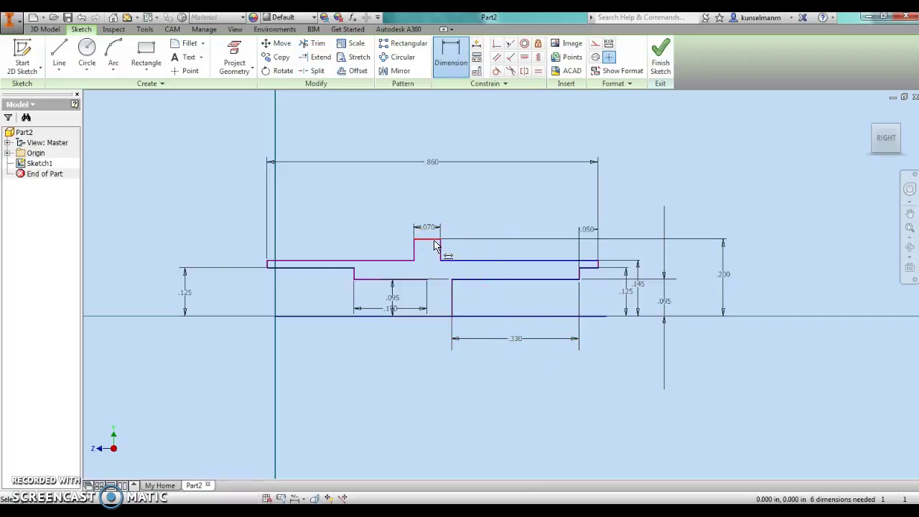
{"action": "left_click", "coordinate": [362, 273]}
{"action": "left_click", "coordinate": [417, 311]}
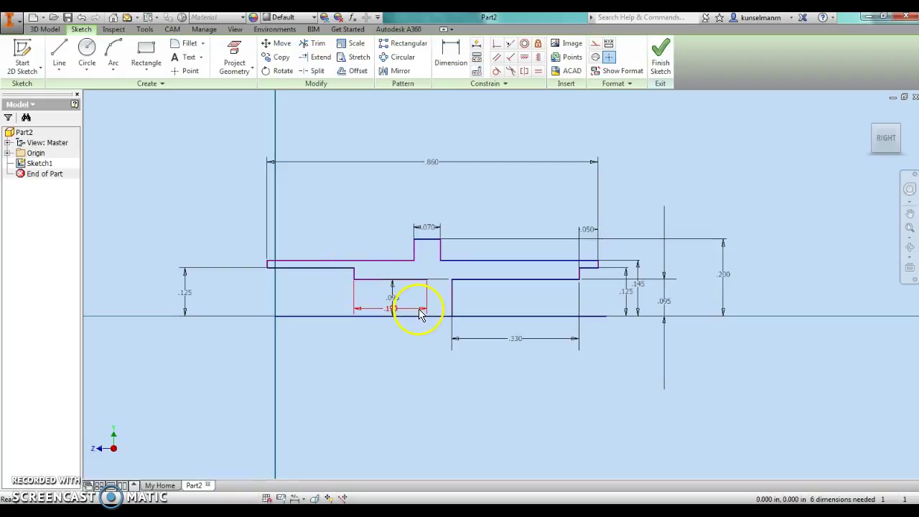
{"action": "key", "text": "Delete"}
- Dimension the horizontal distance between the inner step's short vertical edge and the raised shoulder's left edge as .19 in
{"action": "left_click", "coordinate": [450, 54]}
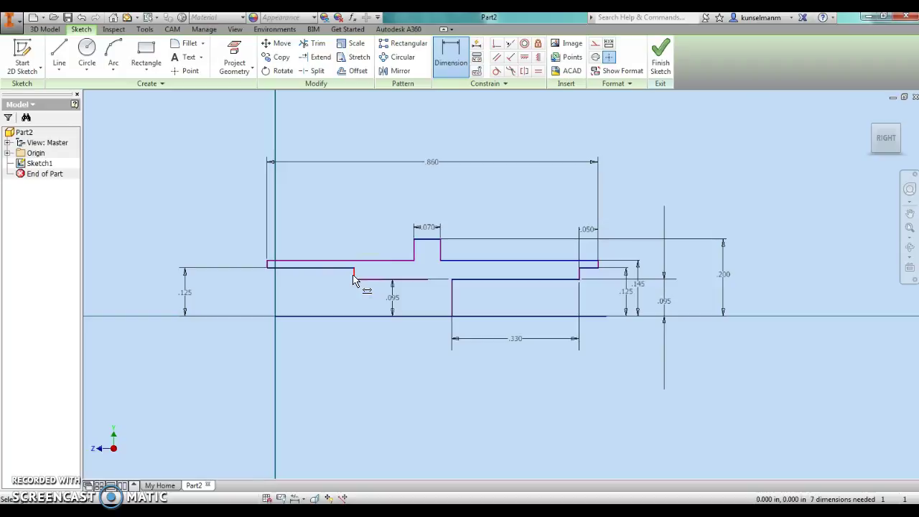
{"action": "left_click", "coordinate": [415, 255]}
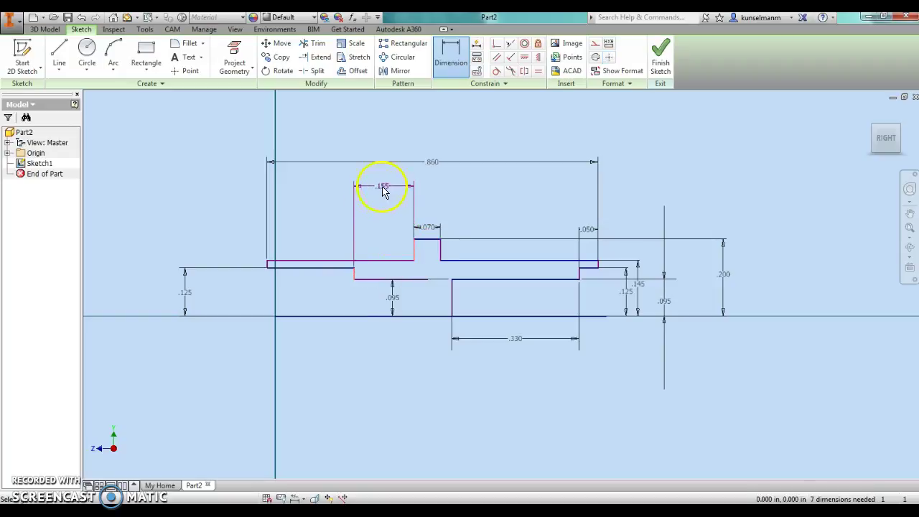
{"action": "left_click", "coordinate": [384, 206]}
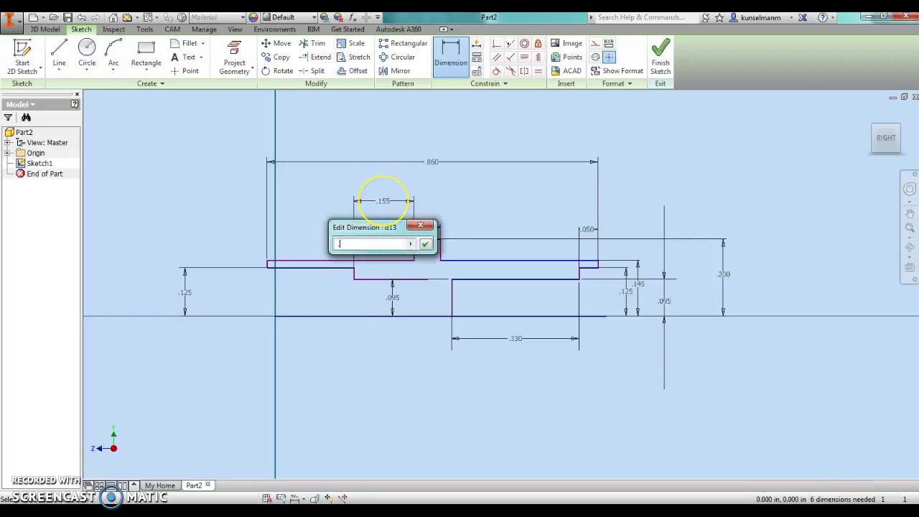
{"action": "key", "text": "Return"}
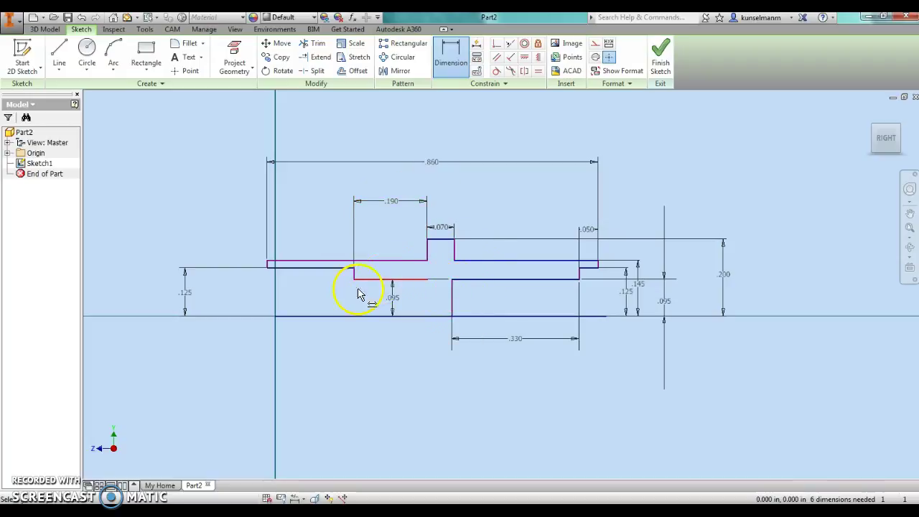
{"action": "left_click", "coordinate": [59, 54]}
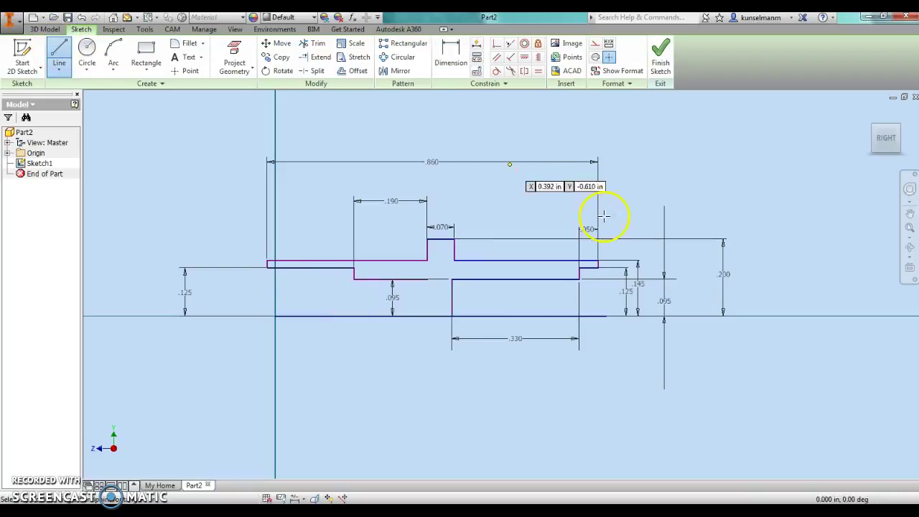
{"action": "scroll", "coordinate": [428, 277], "scroll_direction": "up", "scroll_amount": 5}
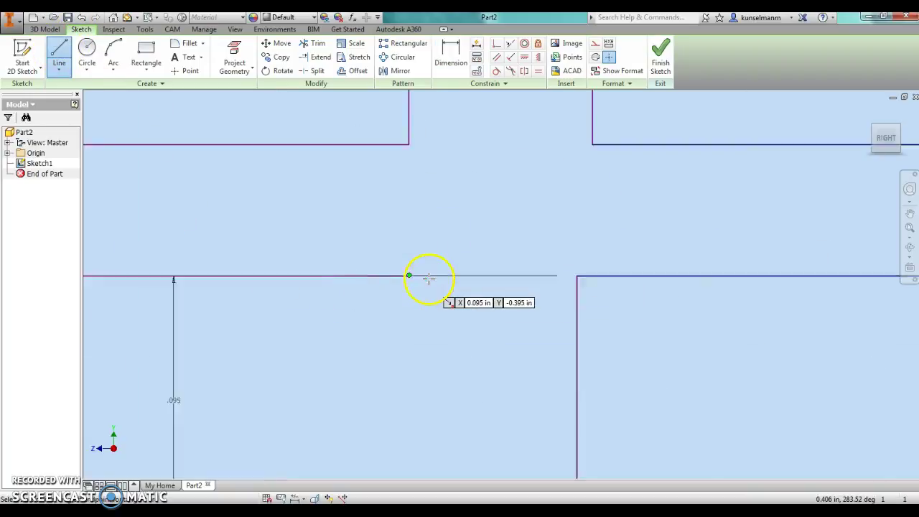
{"action": "scroll", "coordinate": [428, 278], "scroll_direction": "up", "scroll_amount": 3}
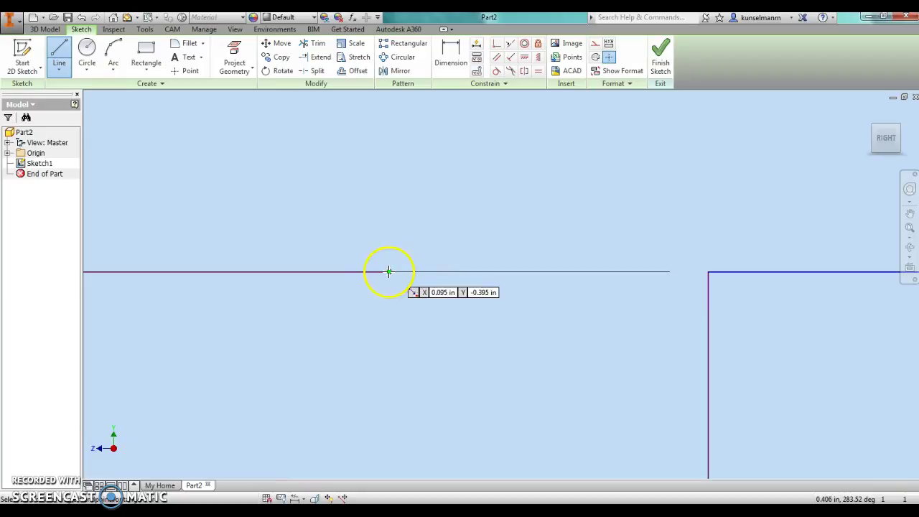
{"action": "scroll", "coordinate": [389, 271], "scroll_direction": "down", "scroll_amount": 4}
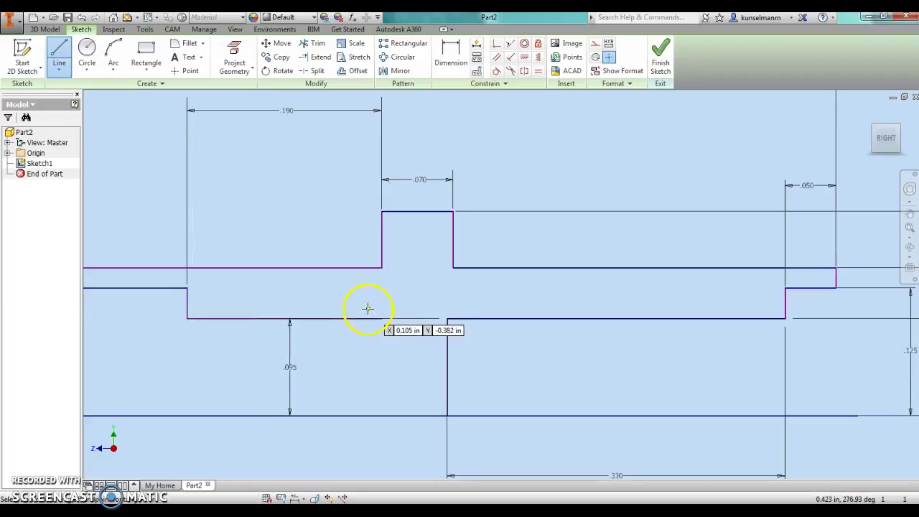
{"action": "key", "text": "Escape"}
- Move the inner step's .095 in height dimension aside and draw a vertical line from the inner horizontal line's free end to the base line
{"action": "left_click_drag", "start_coordinate": [297, 376], "coordinate": [431, 374]}
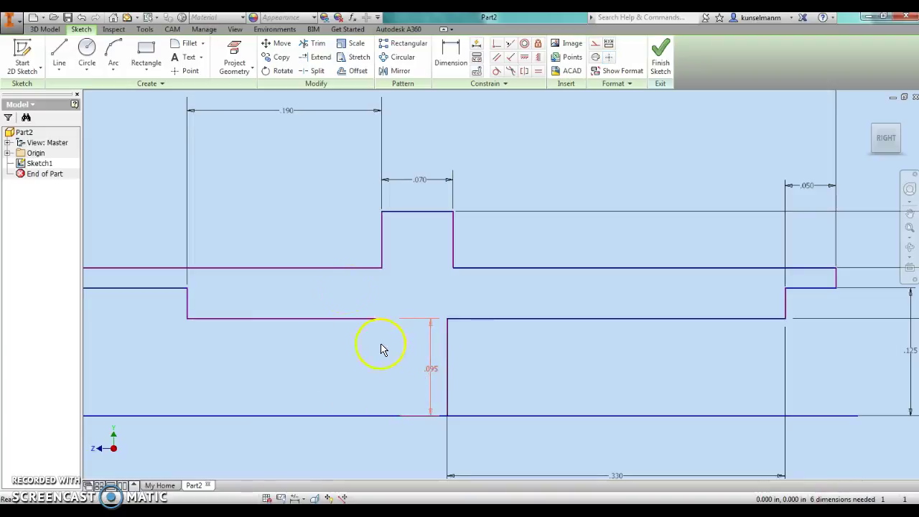
{"action": "left_click", "coordinate": [59, 54]}
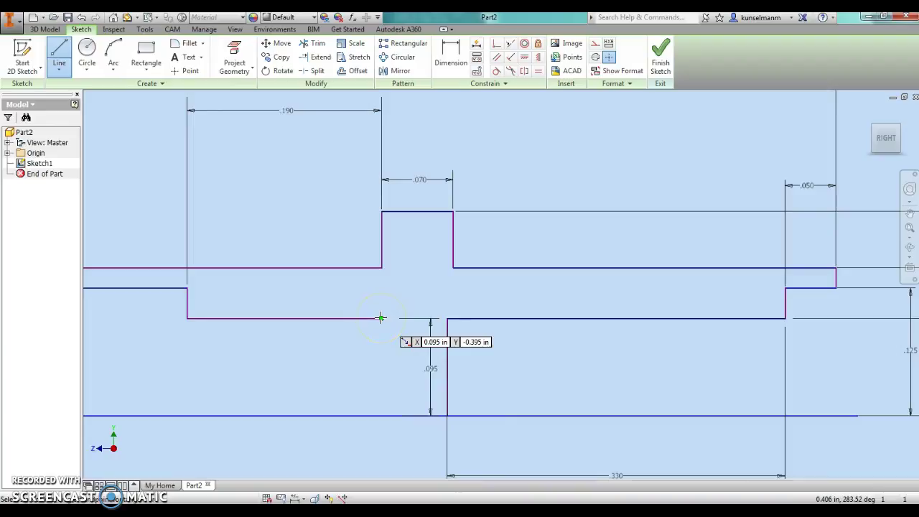
{"action": "left_click_drag", "start_coordinate": [381, 317], "coordinate": [382, 415]}
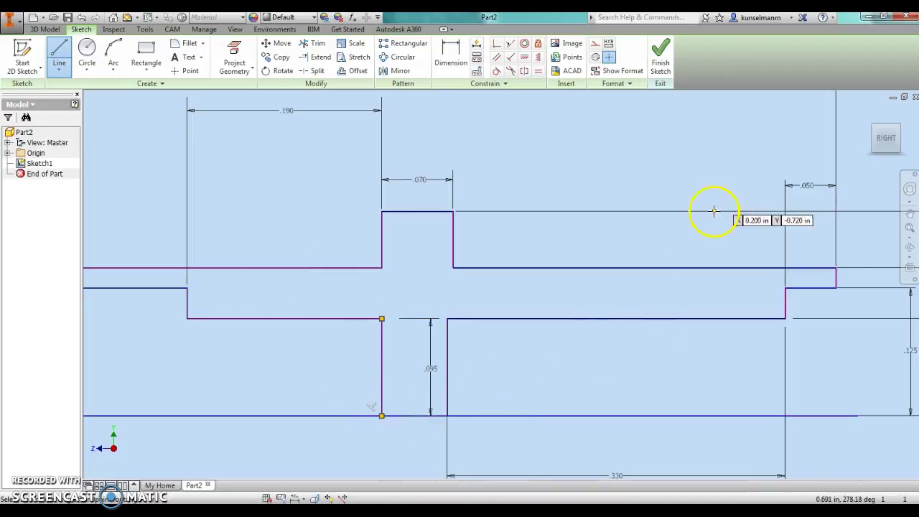
{"action": "scroll", "coordinate": [447, 363], "scroll_direction": "down", "scroll_amount": 2}
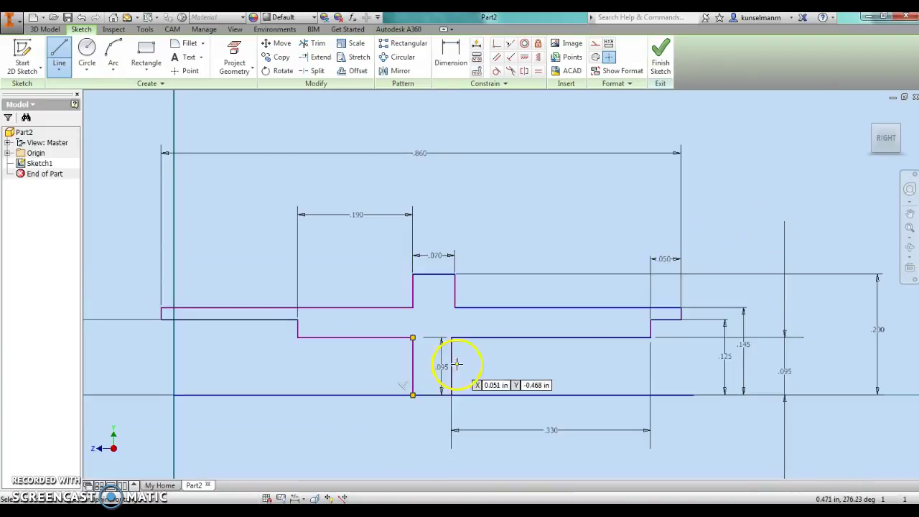
{"action": "mouse_move", "coordinate": [515, 355]}
{"action": "left_mouse_down"}
{"action": "mouse_move", "coordinate": [455, 411]}
{"action": "mouse_move", "coordinate": [412, 424]}
{"action": "mouse_move", "coordinate": [412, 438]}
{"action": "mouse_move", "coordinate": [451, 369]}
{"action": "left_mouse_up"}
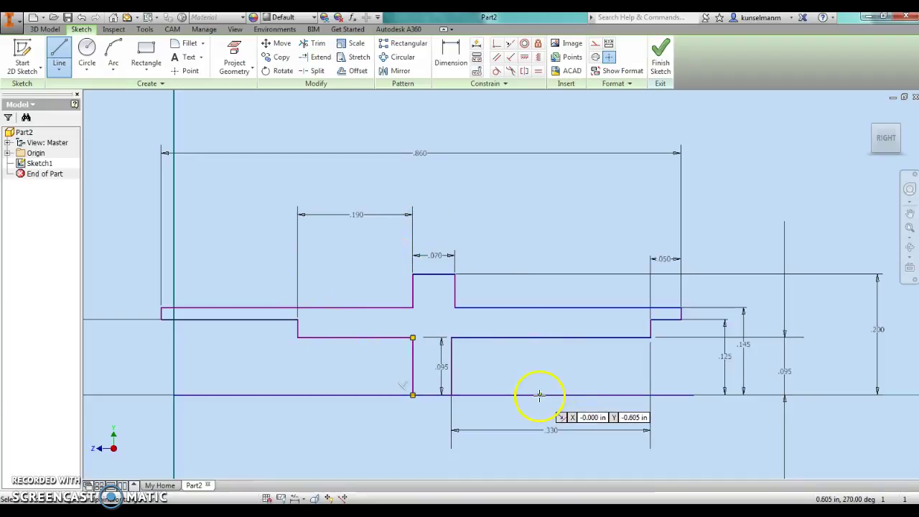
{"action": "key", "text": "Escape"}
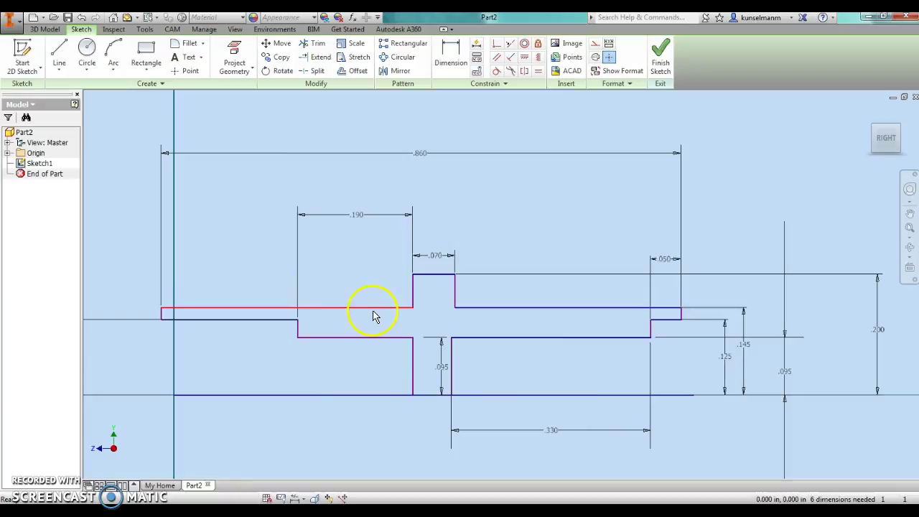
- Delete the upper horizontal line between the profile's left end edge and the raised shoulder
{"action": "scroll", "coordinate": [128, 308], "scroll_direction": "up", "scroll_amount": 3}
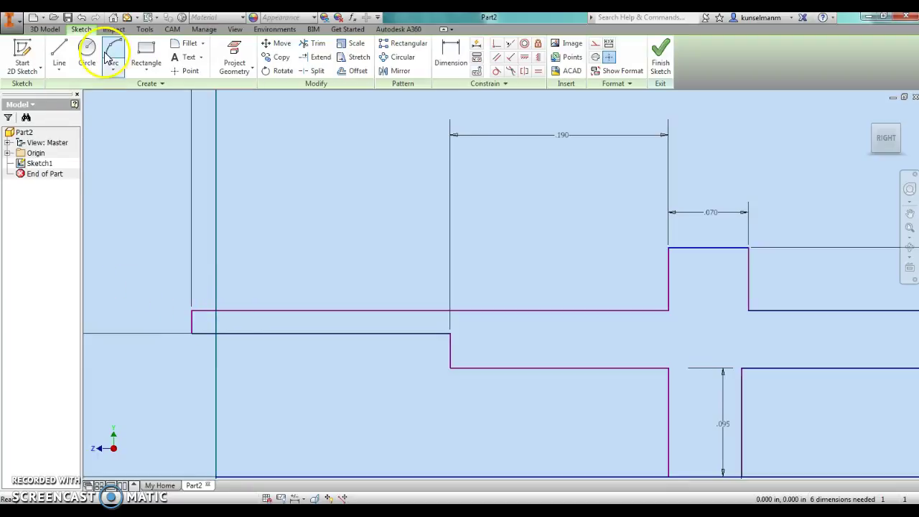
{"action": "left_click", "coordinate": [330, 312]}
{"action": "key", "text": "Delete"}
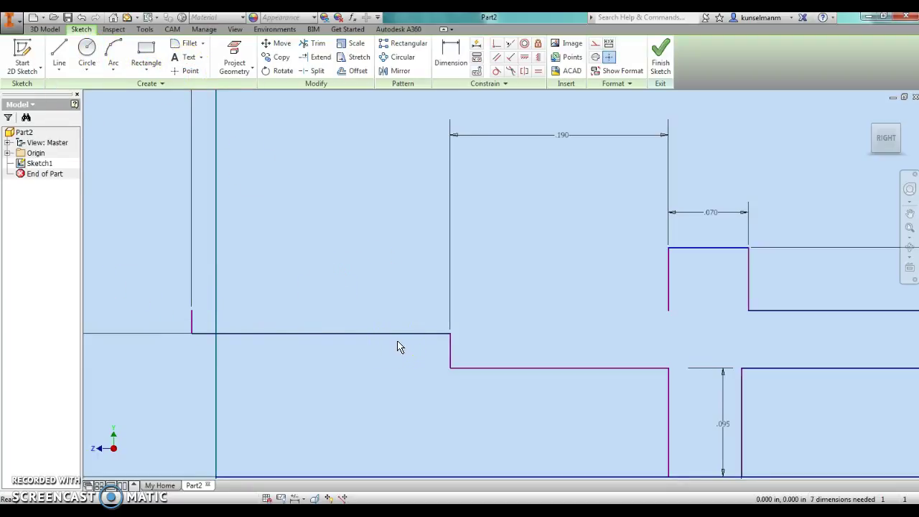
- Draw a .05 in horizontal line inward from the top of the left end edge, followed by a .01 in vertical drop
{"action": "left_click", "coordinate": [59, 51]}
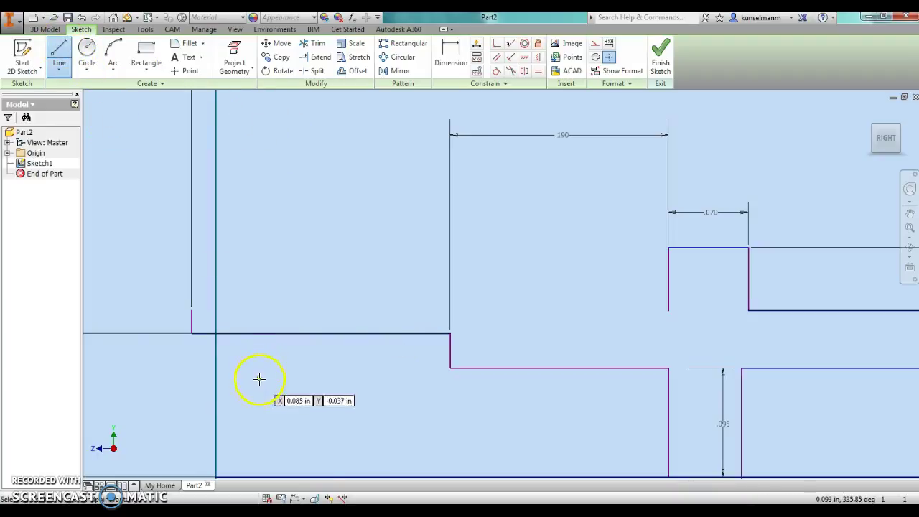
{"action": "left_click", "coordinate": [191, 310]}
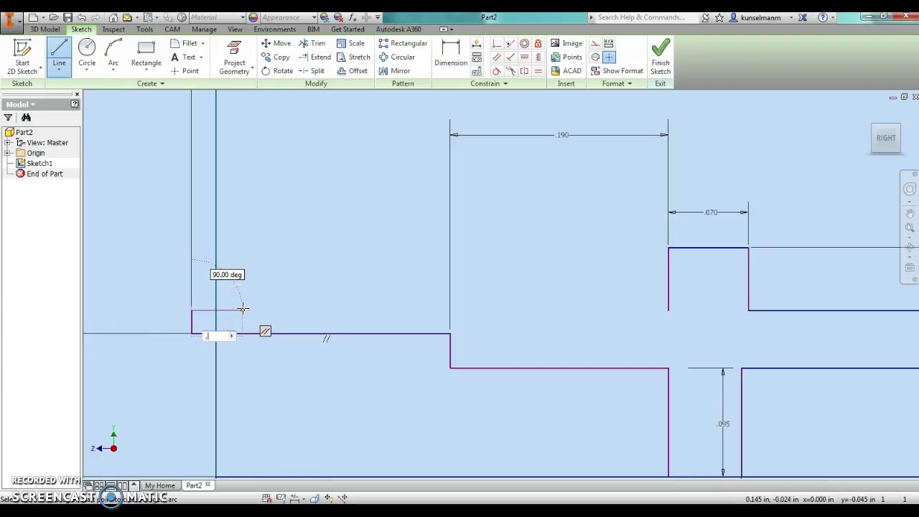
{"action": "type", "text": ".05"}
{"action": "key", "text": "Return"}
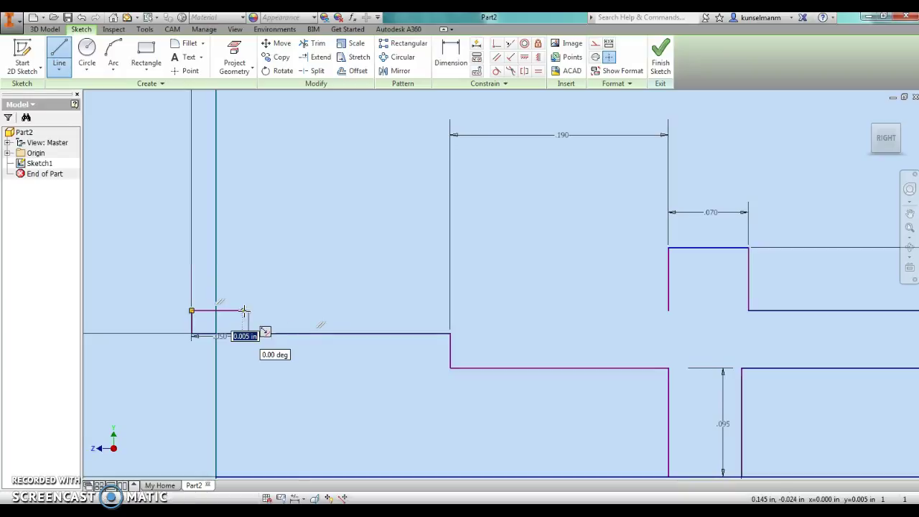
{"action": "left_click", "coordinate": [244, 310]}
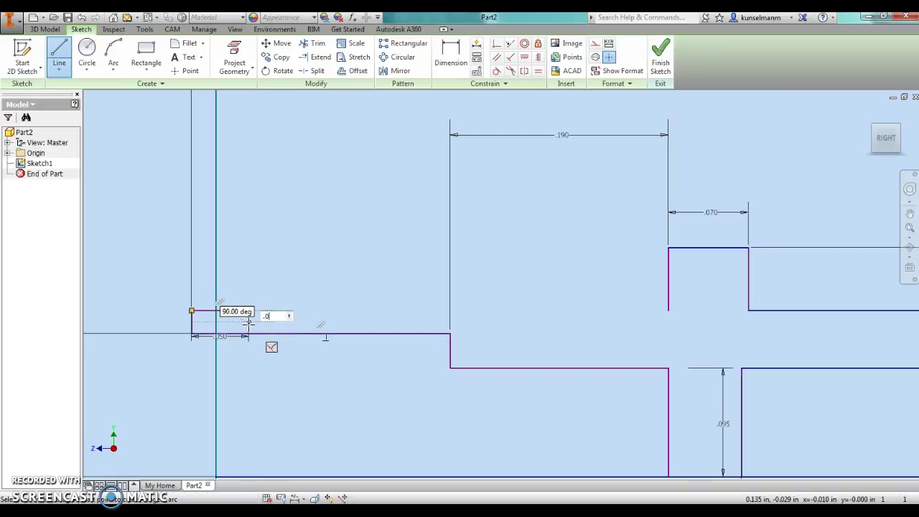
{"action": "type", "text": ".01"}
{"action": "key", "text": "Return"}
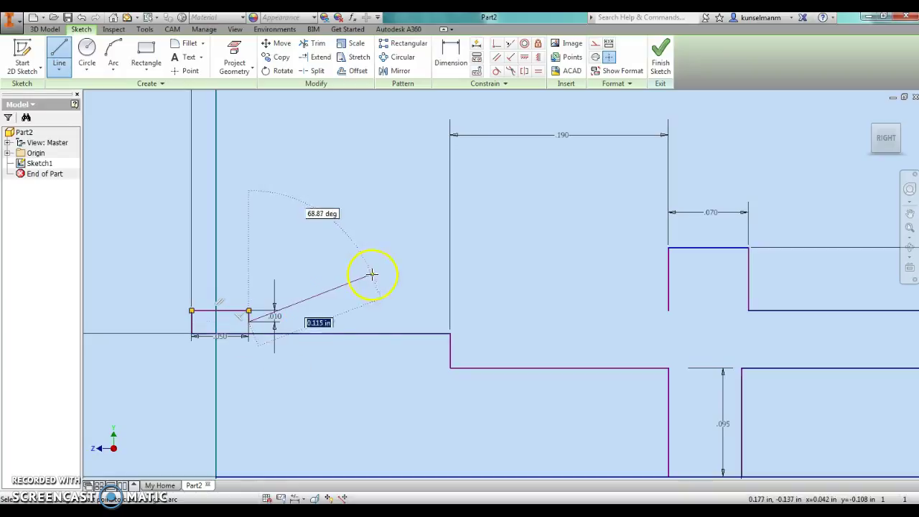
- Draw a sloping line from the bottom of the .01 in drop to the lower end of the raised shoulder's left edge
{"action": "left_click", "coordinate": [667, 310]}
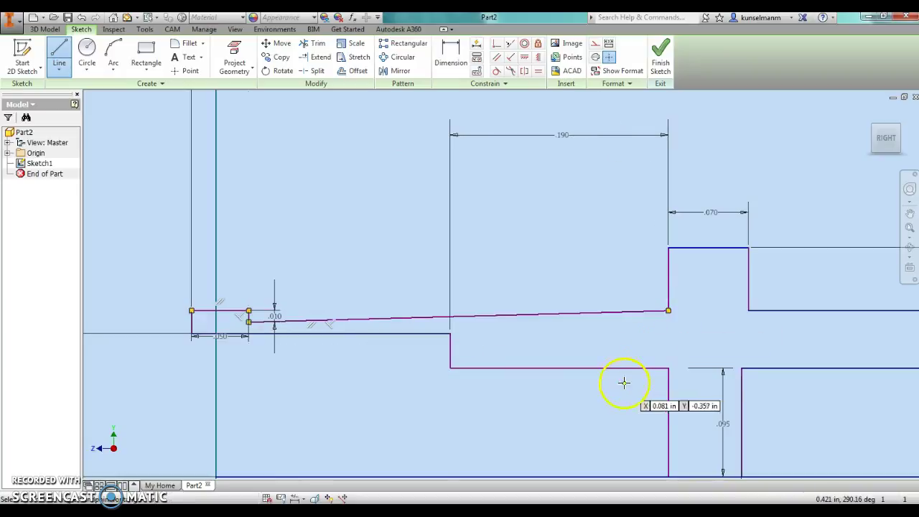
{"action": "left_click", "coordinate": [262, 329]}
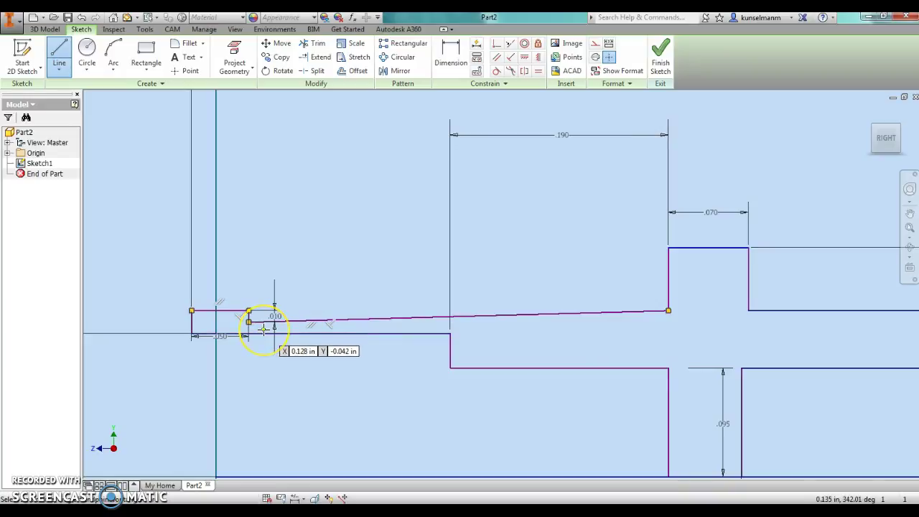
{"action": "left_click", "coordinate": [264, 354]}
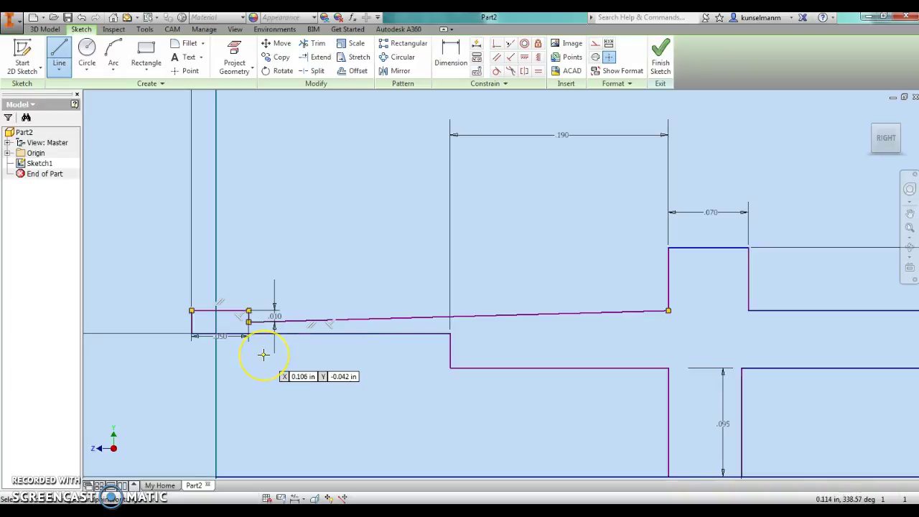
{"action": "scroll", "coordinate": [310, 376], "scroll_direction": "down", "scroll_amount": 3}
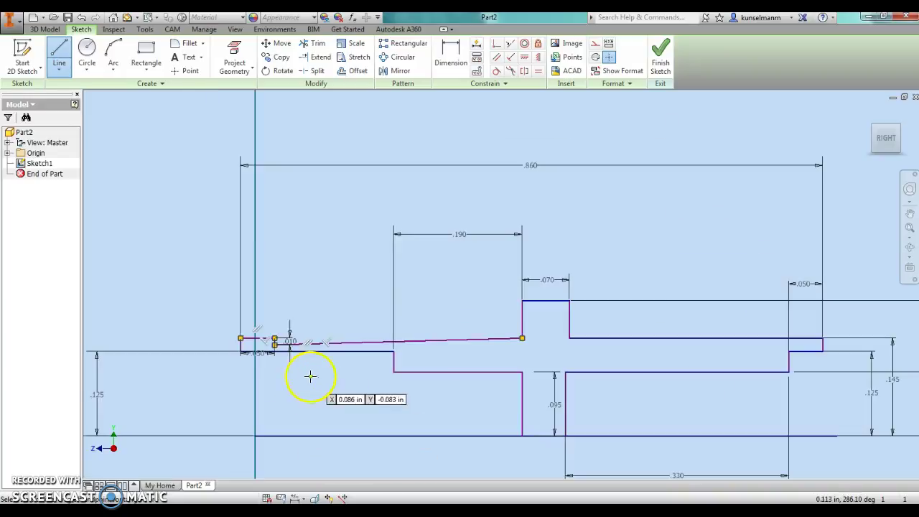
{"action": "middle_click_drag", "start_coordinate": [441, 402], "coordinate": [416, 324]}
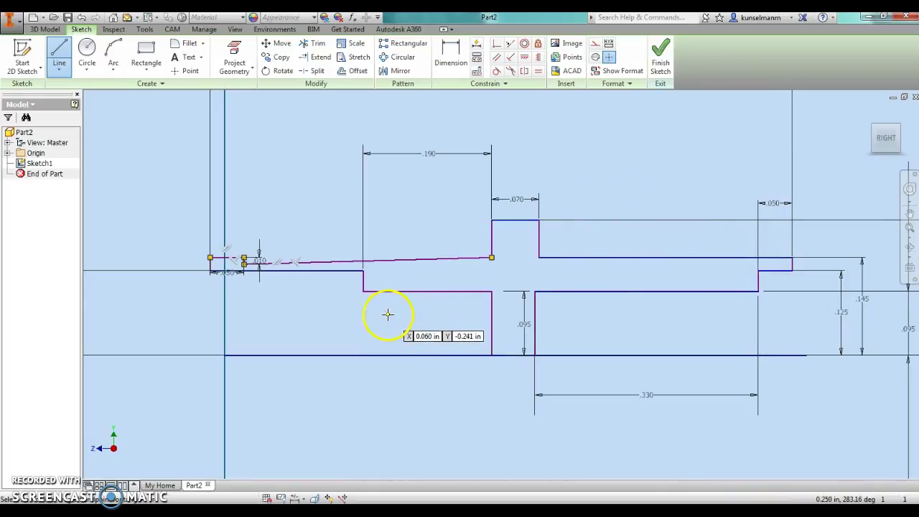
{"action": "mouse_move", "coordinate": [502, 273]}
{"action": "left_mouse_down"}
{"action": "mouse_move", "coordinate": [498, 349]}
{"action": "mouse_move", "coordinate": [577, 340]}
{"action": "left_mouse_up"}
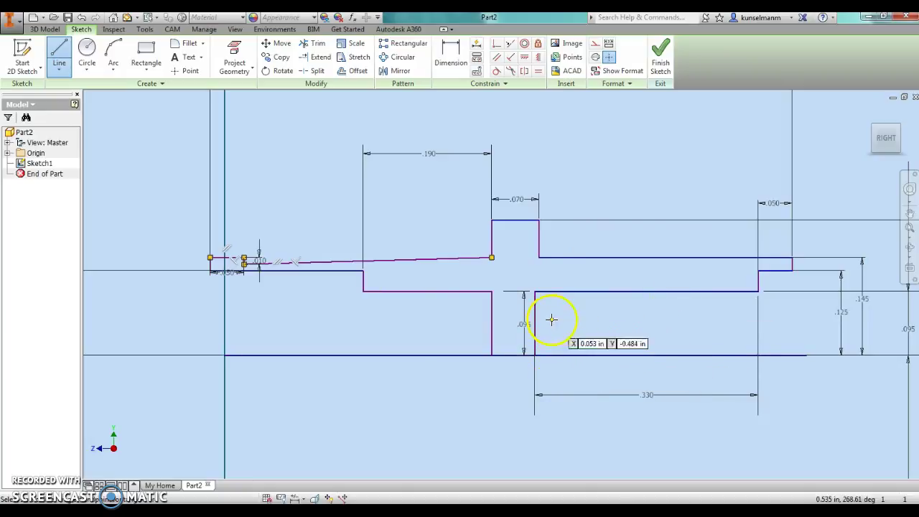
- Finish the sketch to try a full revolve of the profile, and return to editing Sketch1
{"action": "left_click", "coordinate": [661, 57]}
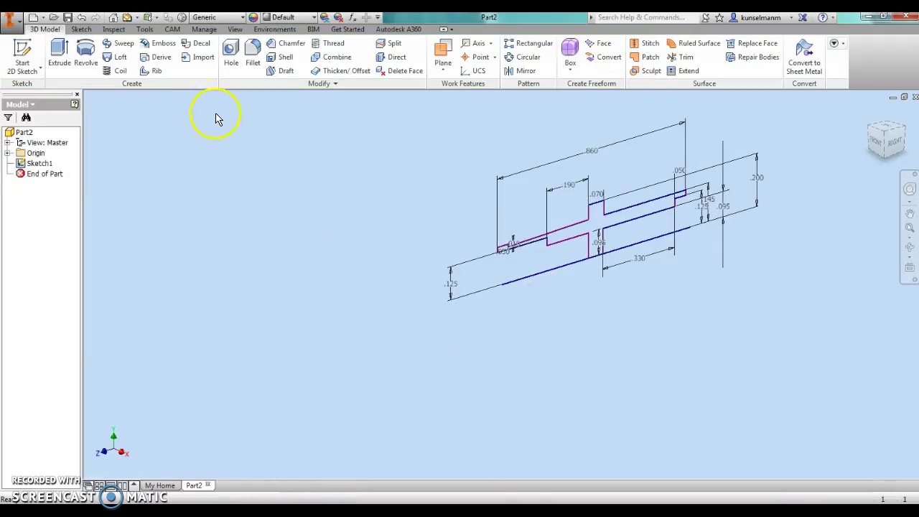
{"action": "left_click", "coordinate": [85, 52]}
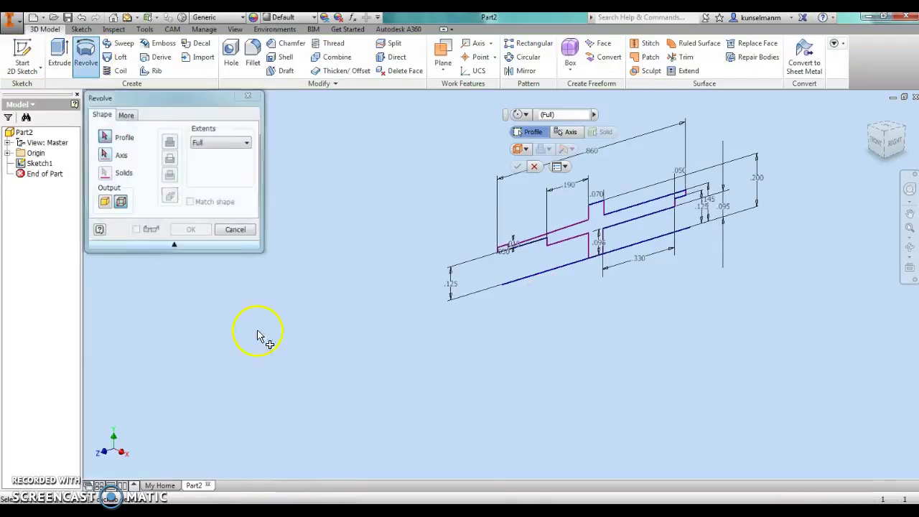
{"action": "scroll", "coordinate": [601, 206], "scroll_direction": "down", "scroll_amount": 2}
{"action": "left_click", "coordinate": [599, 205]}
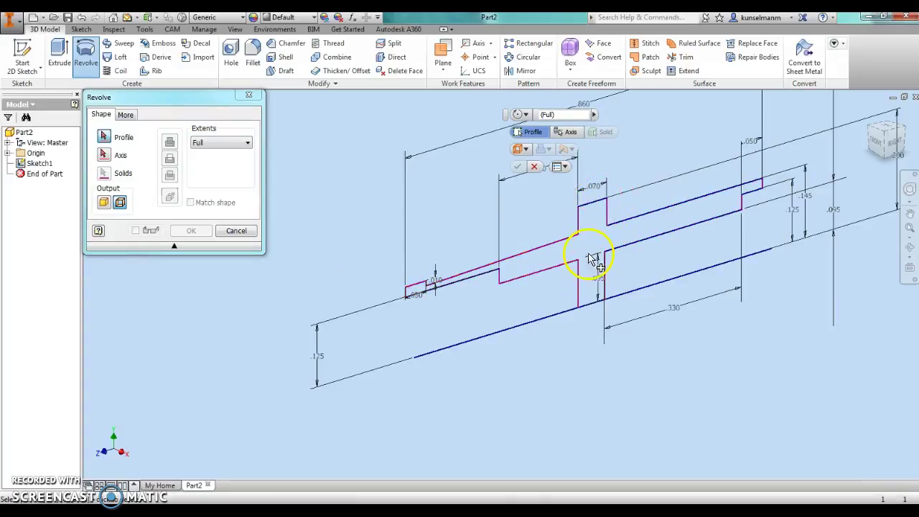
{"action": "left_click", "coordinate": [537, 168]}
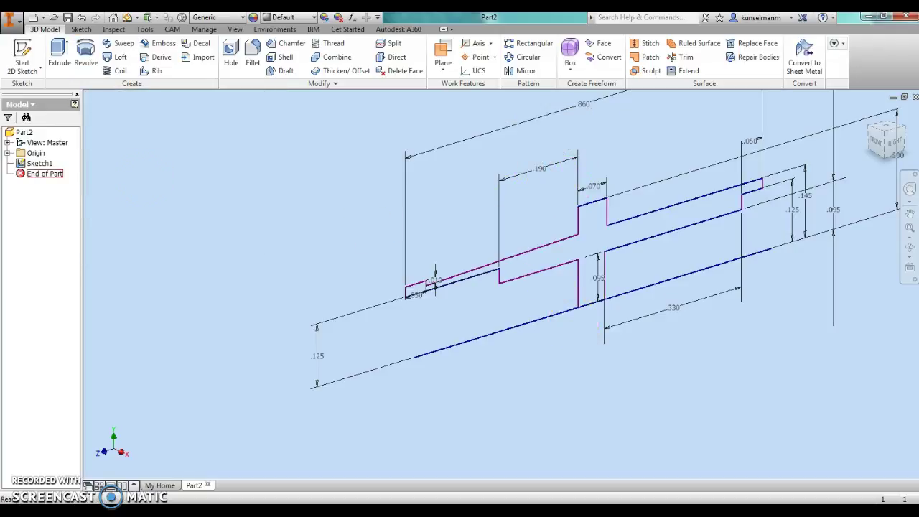
{"action": "right_click", "coordinate": [38, 163]}
{"action": "left_click", "coordinate": [64, 207]}
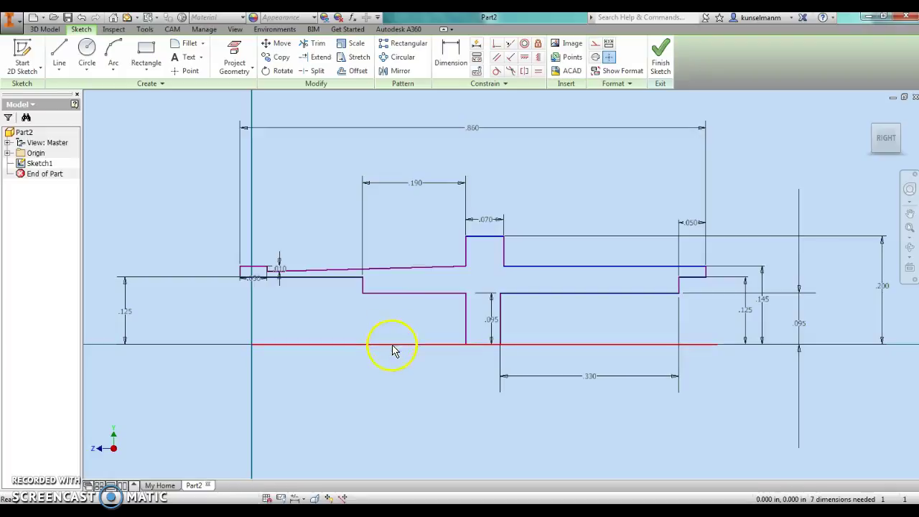
- Delete the long base line and join the lower ends of the two central vertical edges with a line about .06 in long
{"action": "left_click", "coordinate": [397, 345]}
{"action": "key", "text": "Delete"}
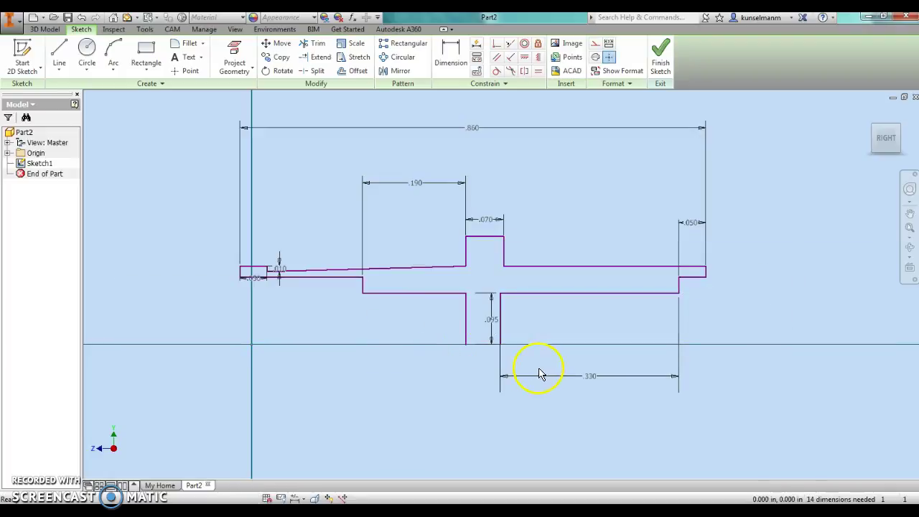
{"action": "left_click", "coordinate": [59, 54]}
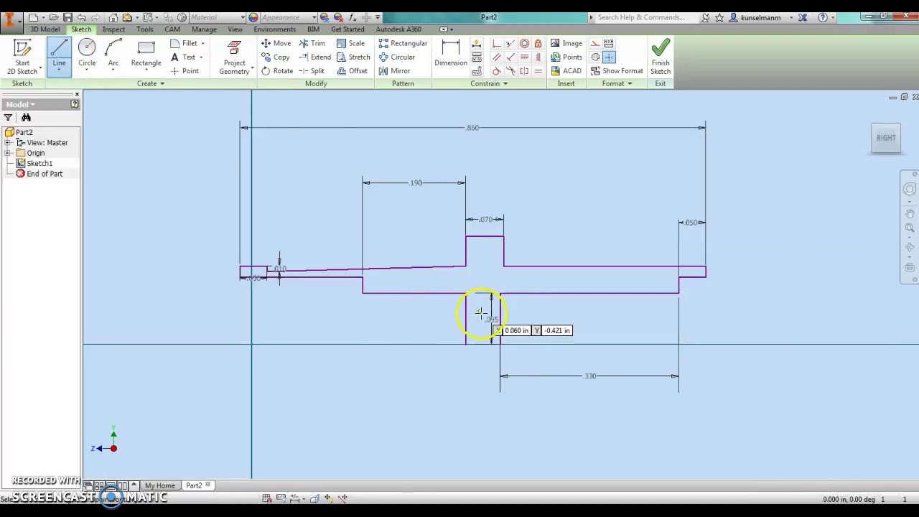
{"action": "left_click", "coordinate": [499, 345]}
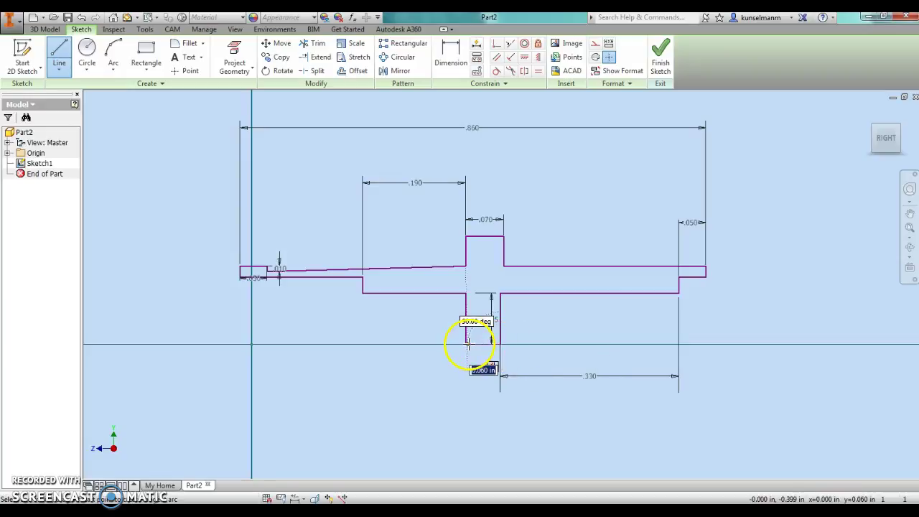
{"action": "left_click", "coordinate": [468, 346]}
- Examine the corners and line ends around the stepped profile for gaps or overlaps
{"action": "scroll", "coordinate": [467, 344], "scroll_direction": "up", "scroll_amount": 8}
{"action": "scroll", "coordinate": [377, 284], "scroll_direction": "down", "scroll_amount": 8}
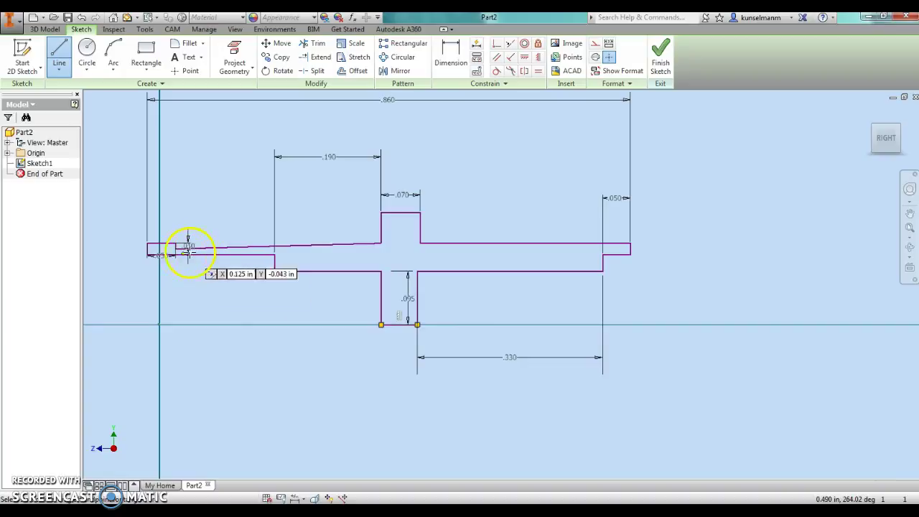
{"action": "scroll", "coordinate": [129, 252], "scroll_direction": "up", "scroll_amount": 8}
{"action": "scroll", "coordinate": [242, 277], "scroll_direction": "down", "scroll_amount": 8}
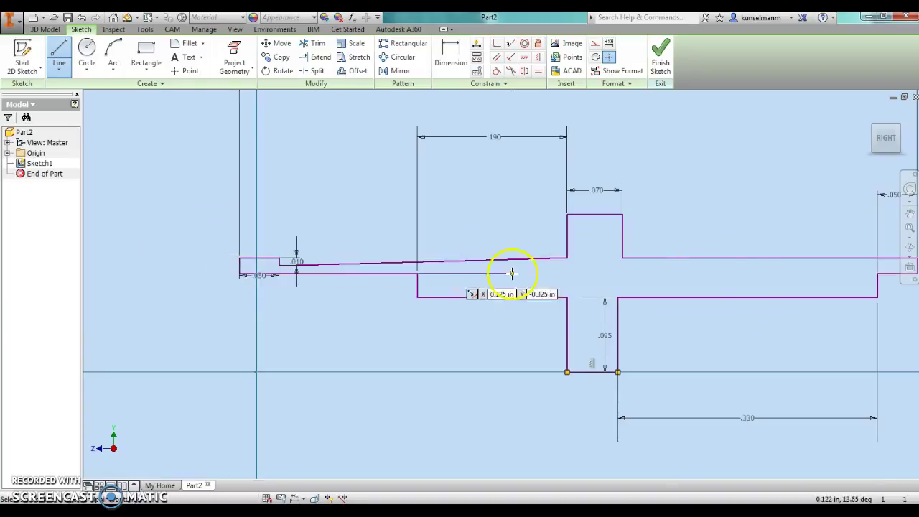
{"action": "scroll", "coordinate": [578, 302], "scroll_direction": "down", "scroll_amount": 5}
{"action": "scroll", "coordinate": [703, 302], "scroll_direction": "up", "scroll_amount": 8}
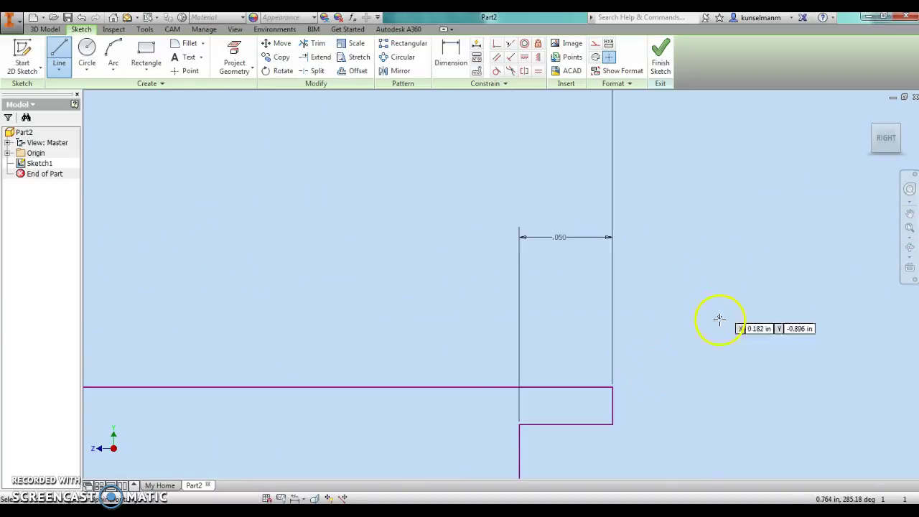
{"action": "scroll", "coordinate": [502, 379], "scroll_direction": "down", "scroll_amount": 5}
{"action": "scroll", "coordinate": [468, 329], "scroll_direction": "up", "scroll_amount": 4}
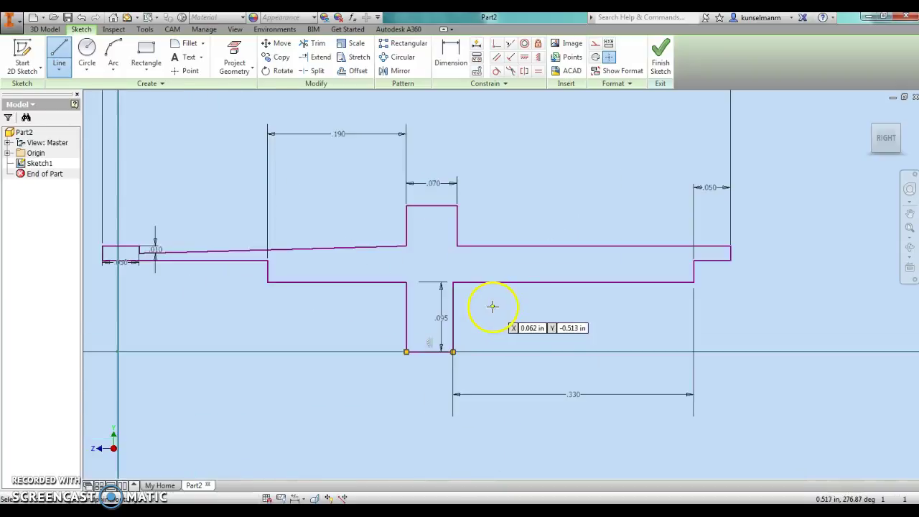
- Finish the sketch and fully revolve the stepped profile about the short line closing the bottom of its central leg
{"action": "left_click", "coordinate": [661, 54]}
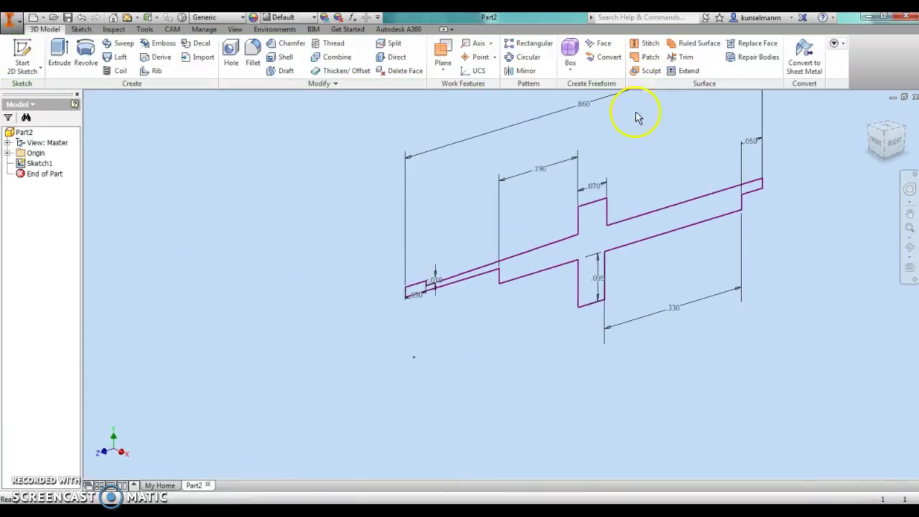
{"action": "left_click", "coordinate": [85, 52]}
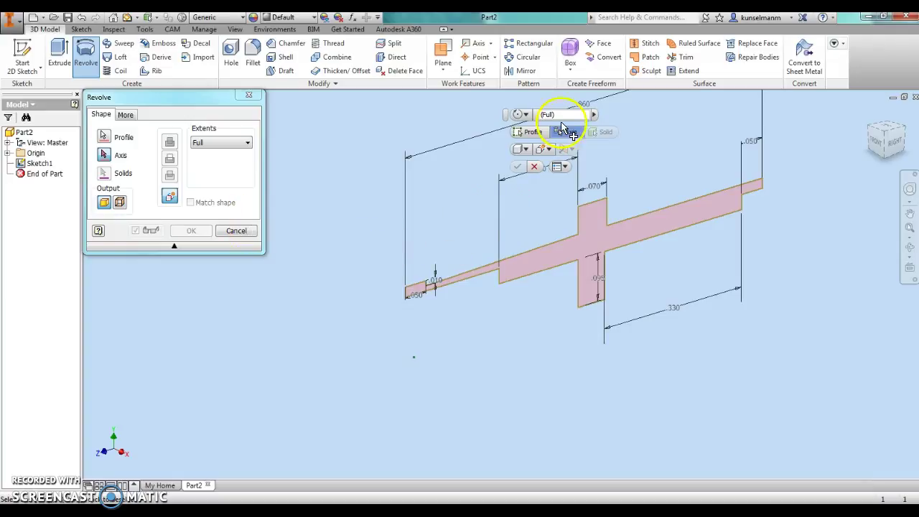
{"action": "left_click", "coordinate": [595, 305]}
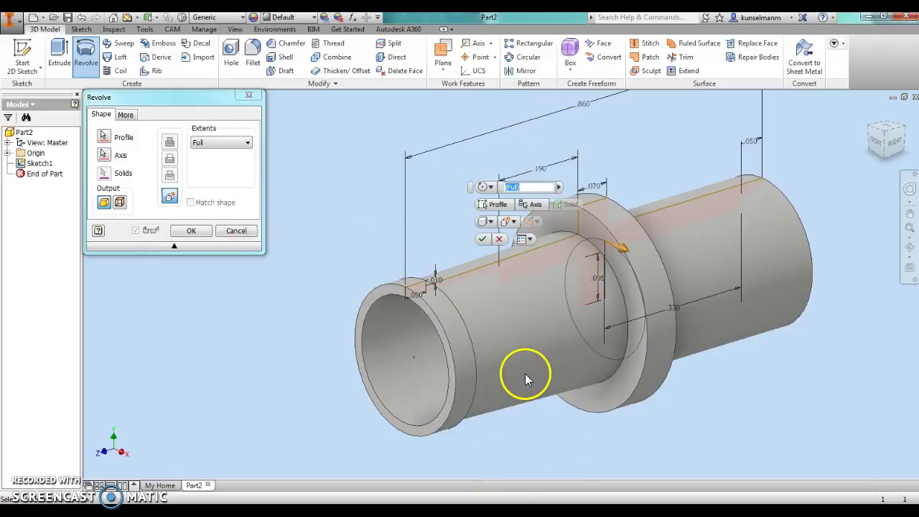
{"action": "left_click", "coordinate": [482, 239]}
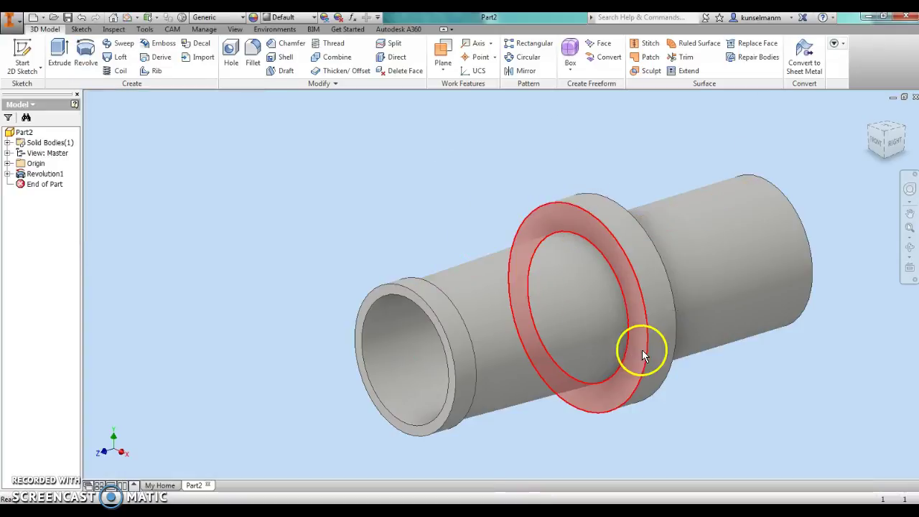
- Start a new sketch on the flat ring face at the lipped end of the tube
{"action": "middle_click_drag", "start_coordinate": [800, 328], "coordinate": [594, 319], "text": "shift"}
{"action": "left_click_drag", "start_coordinate": [593, 319], "coordinate": [746, 244]}
{"action": "key", "text": "Escape"}
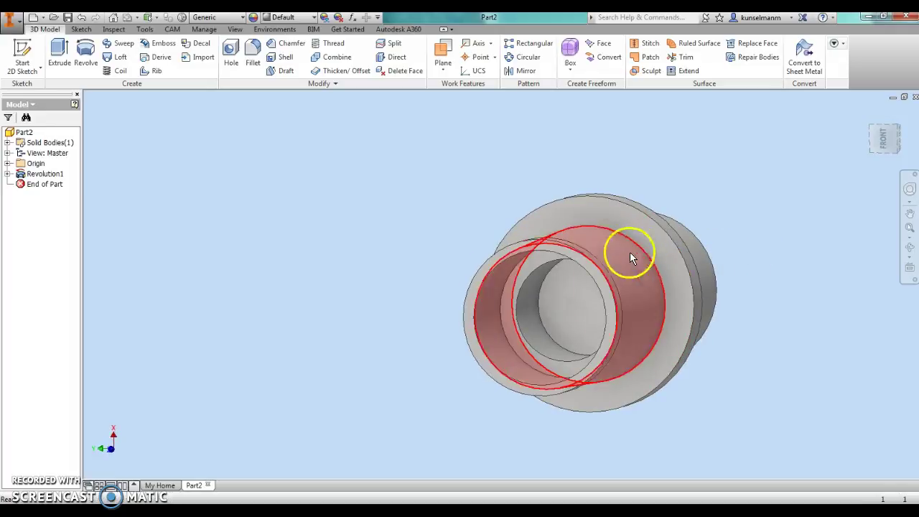
{"action": "left_click", "coordinate": [563, 255]}
{"action": "right_click", "coordinate": [563, 255]}
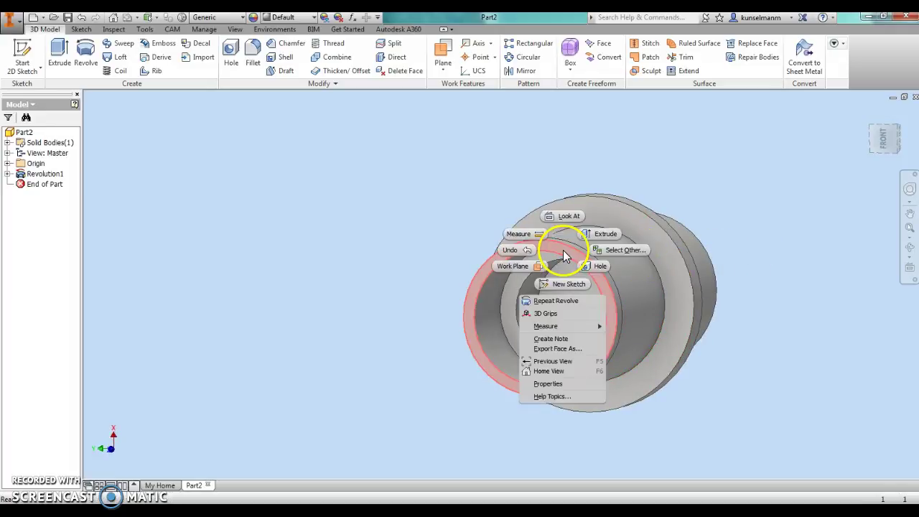
{"action": "left_click", "coordinate": [563, 284]}
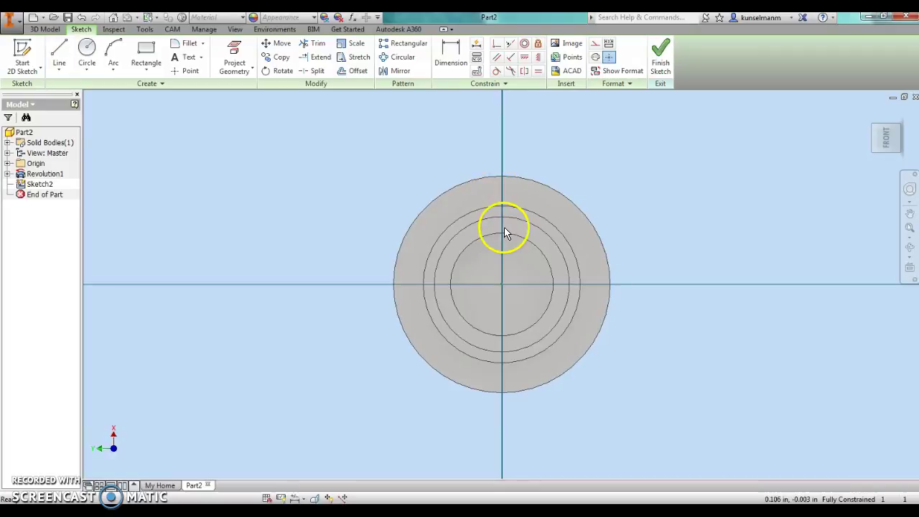
{"action": "left_click", "coordinate": [146, 52]}
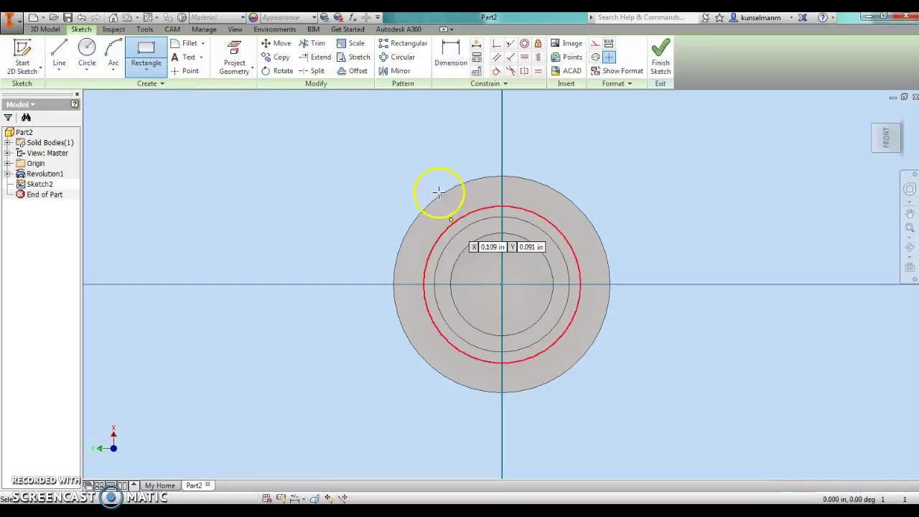
{"action": "left_click", "coordinate": [491, 200]}
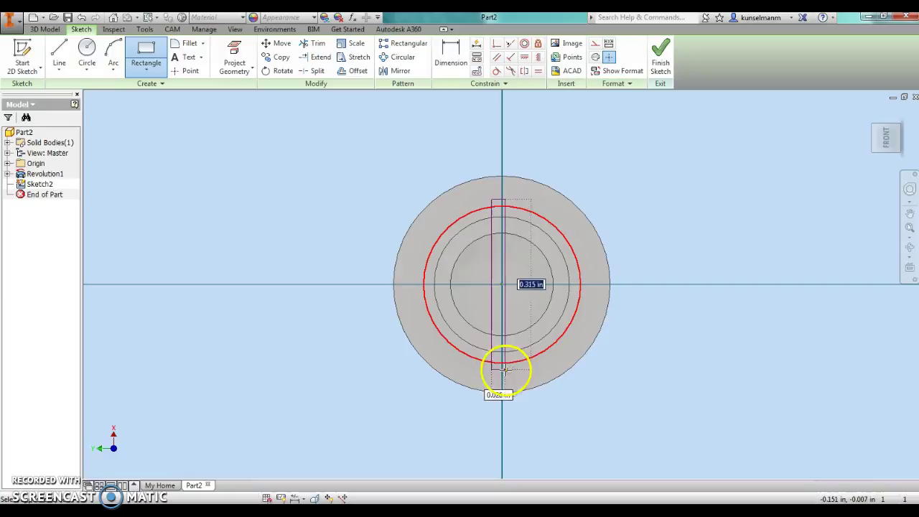
{"action": "key", "text": "Escape"}
{"action": "key", "text": "Escape"}
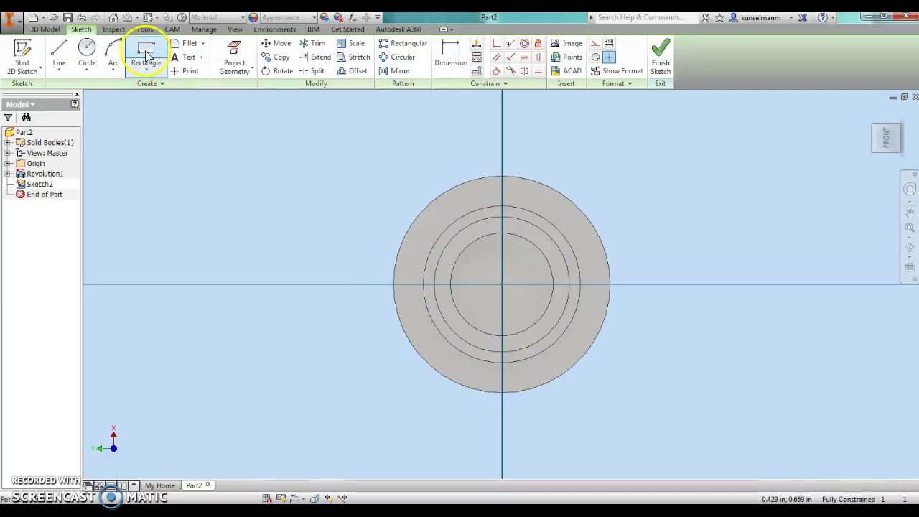
- Draw a narrow two-point center rectangle at the circles' center, about 0.484 in tall and 0.02 in wide, extending past the outer circle
{"action": "left_click", "coordinate": [143, 73]}
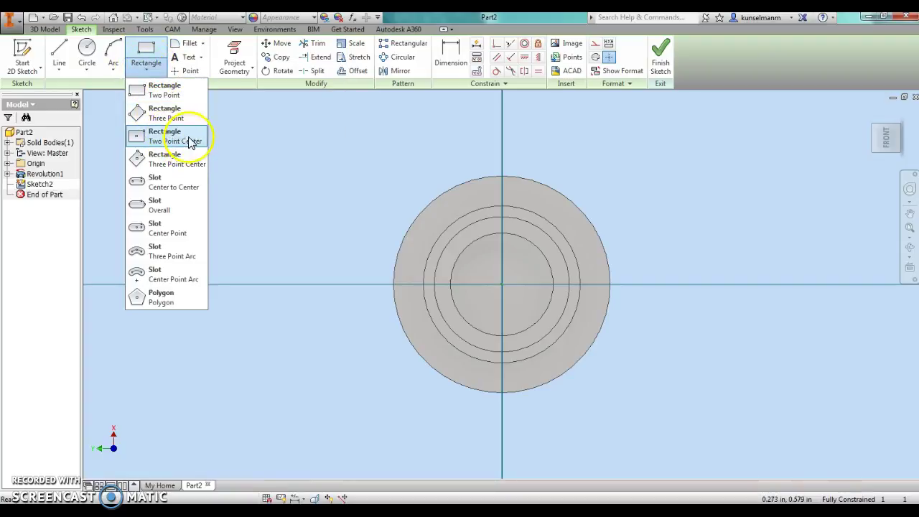
{"action": "left_click", "coordinate": [140, 144]}
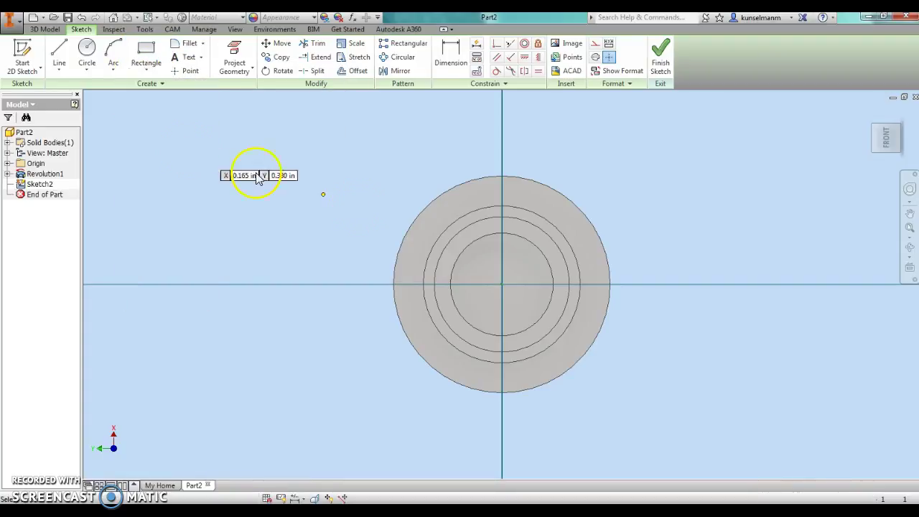
{"action": "left_click", "coordinate": [501, 284]}
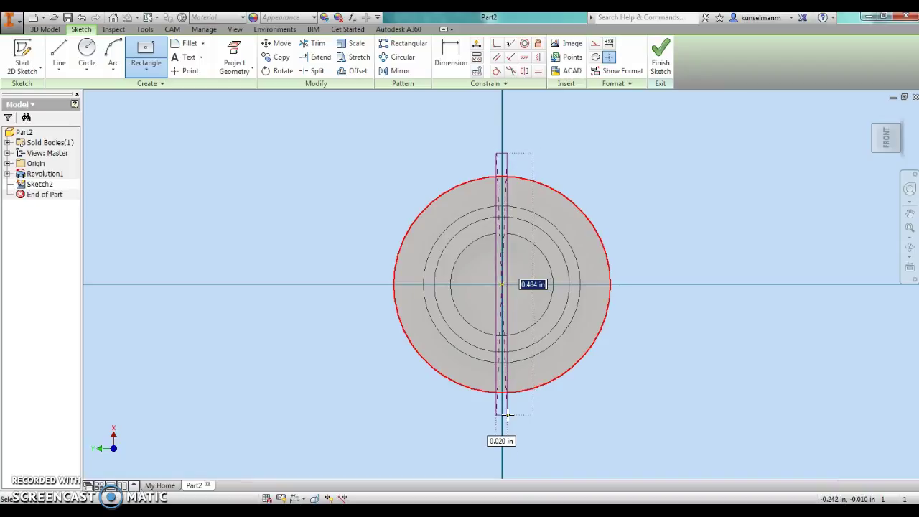
{"action": "left_click", "coordinate": [507, 415]}
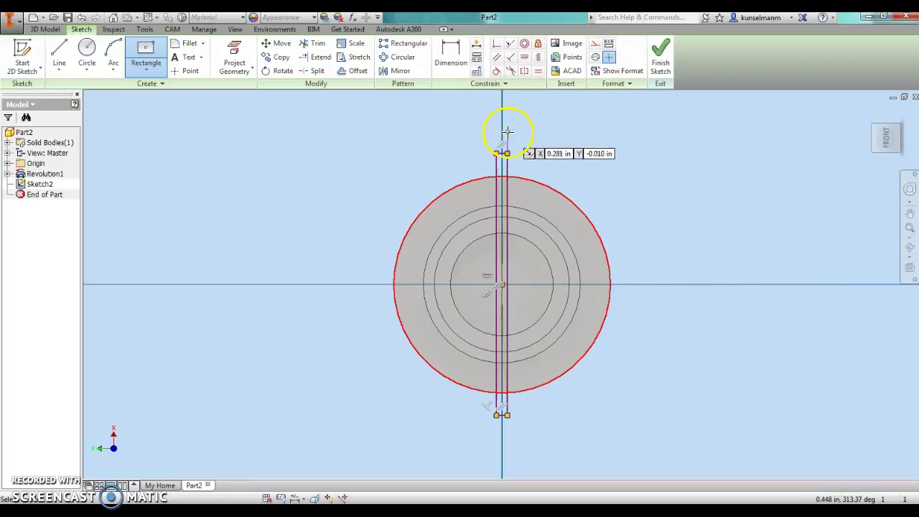
- Finish the sketch and extrude the narrow rectangle as a cut .2 in into the lipped end of the tube
{"action": "left_click", "coordinate": [659, 51]}
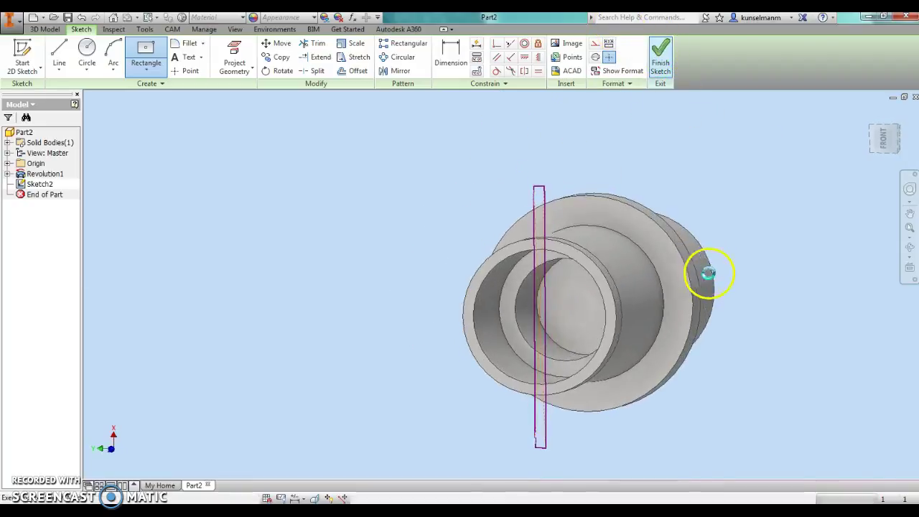
{"action": "left_click", "coordinate": [57, 61]}
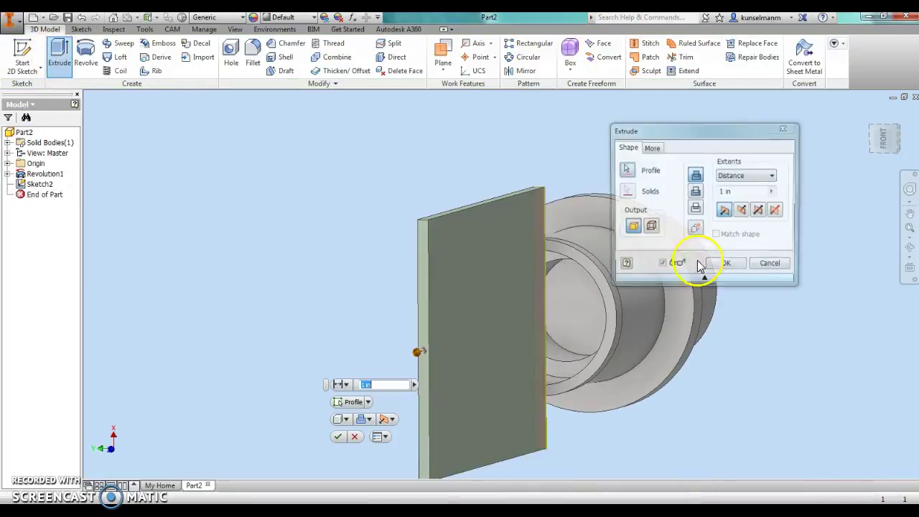
{"action": "middle_click_drag", "start_coordinate": [746, 400], "coordinate": [517, 237], "text": "shift"}
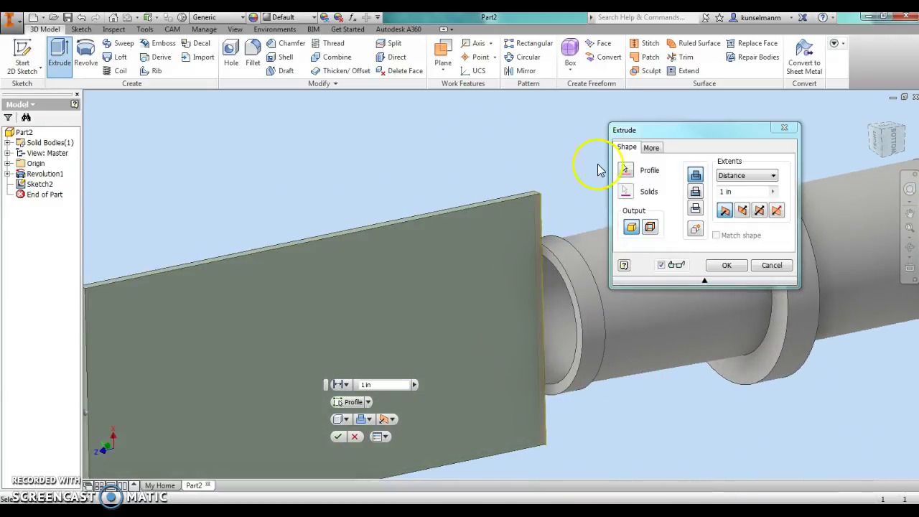
{"action": "left_click", "coordinate": [694, 194]}
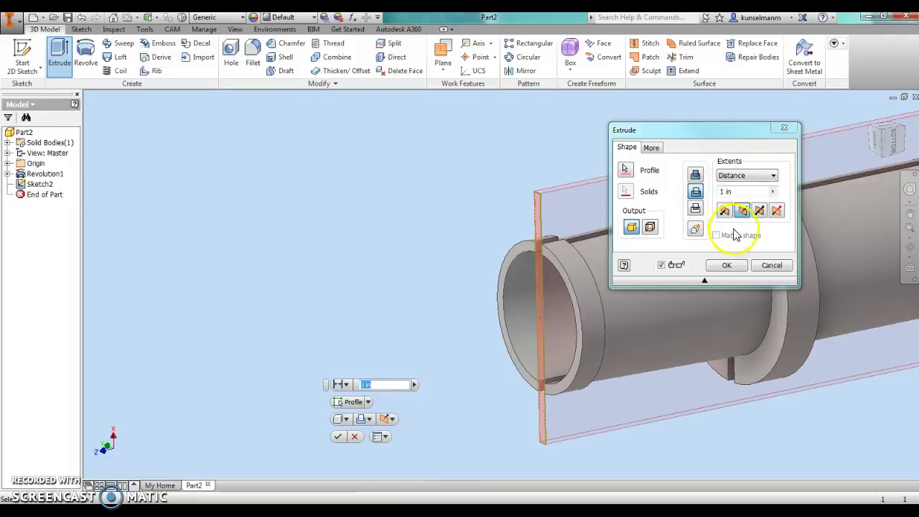
{"action": "left_click", "coordinate": [750, 192]}
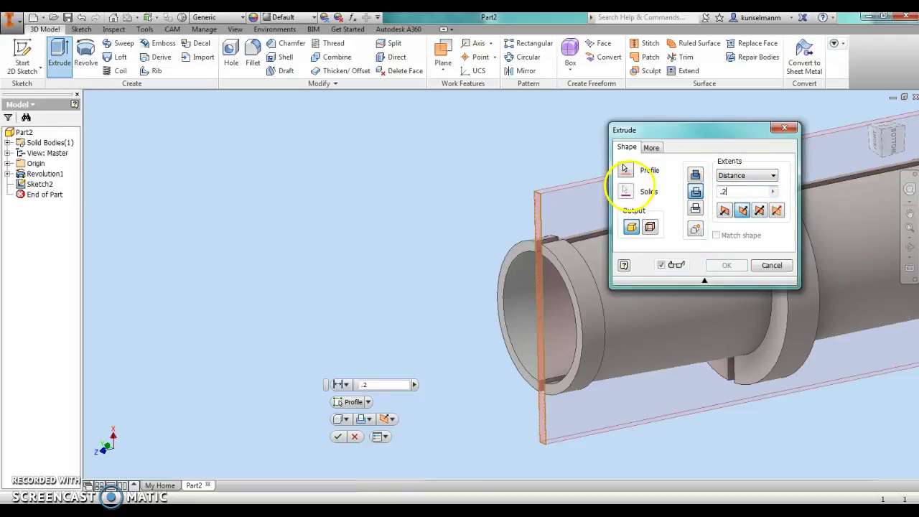
{"action": "left_click_drag", "start_coordinate": [662, 134], "coordinate": [211, 95]}
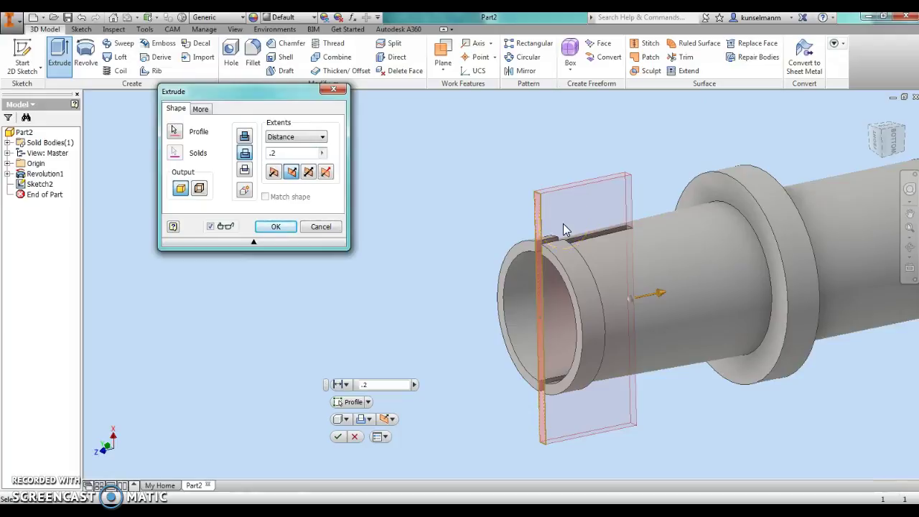
{"action": "left_click", "coordinate": [337, 438]}
- Set the part's material to ABS Plastic
{"action": "middle_click_drag", "start_coordinate": [547, 121], "coordinate": [208, 156]}
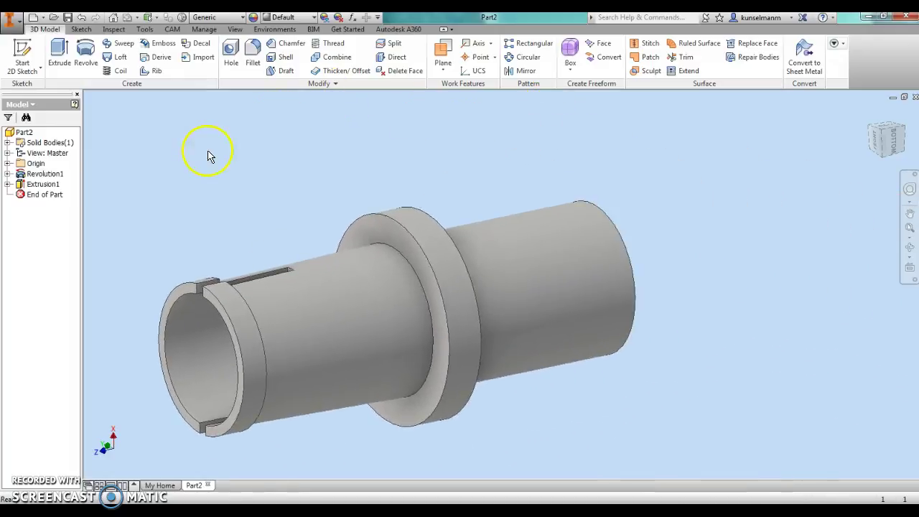
{"action": "middle_click_drag", "start_coordinate": [529, 308], "coordinate": [474, 273], "text": "shift"}
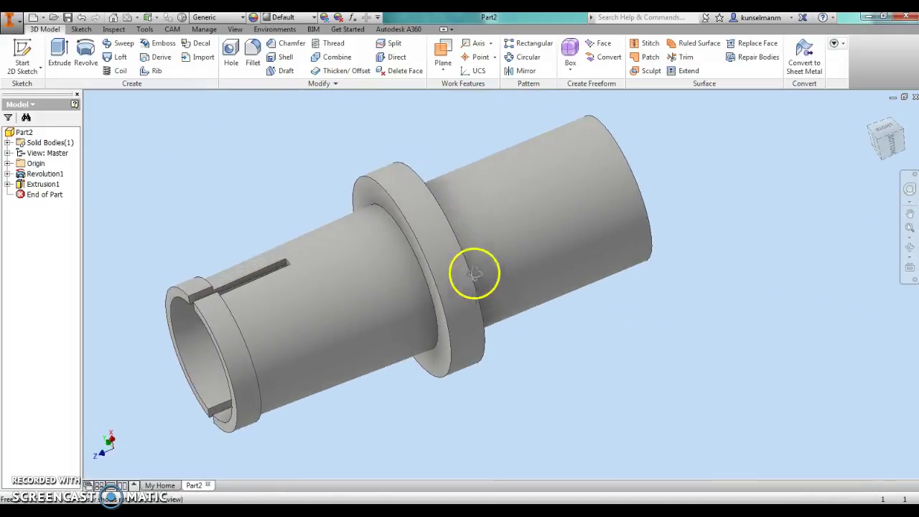
{"action": "left_click", "coordinate": [228, 18]}
{"action": "scroll", "coordinate": [237, 57], "scroll_direction": "up", "scroll_amount": 5}
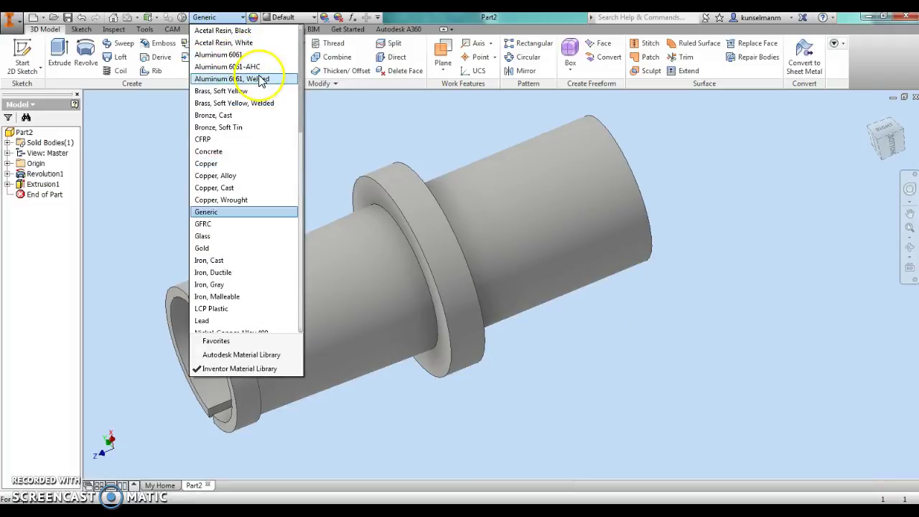
{"action": "left_click", "coordinate": [238, 30]}
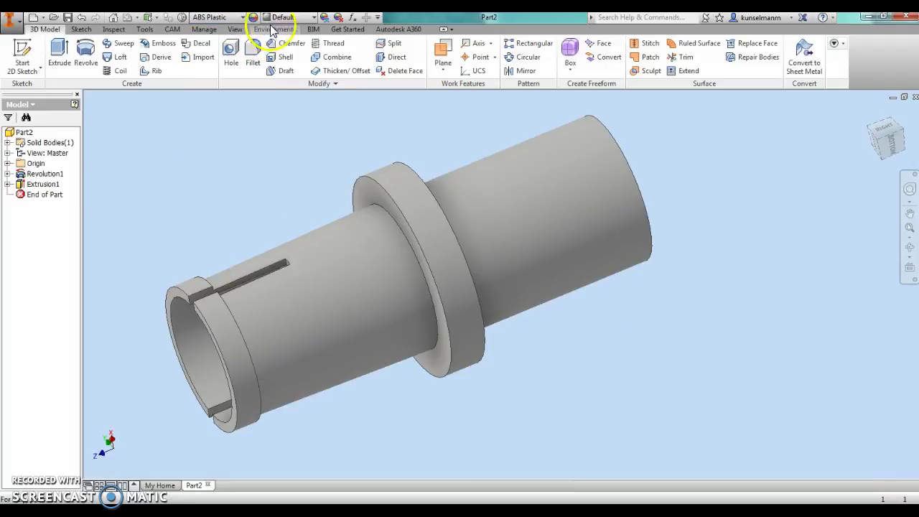
- Try the Green Polished appearance on the part
{"action": "left_click", "coordinate": [287, 18]}
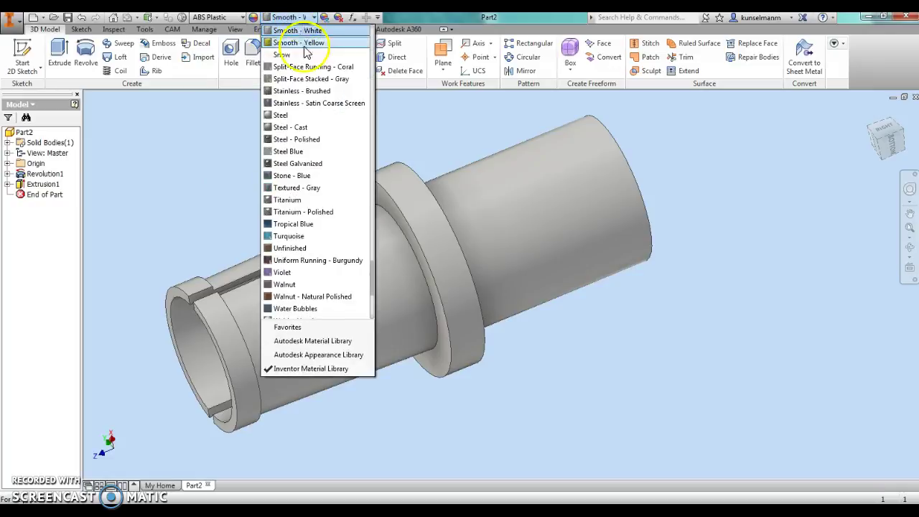
{"action": "left_click_drag", "start_coordinate": [370, 257], "coordinate": [369, 120]}
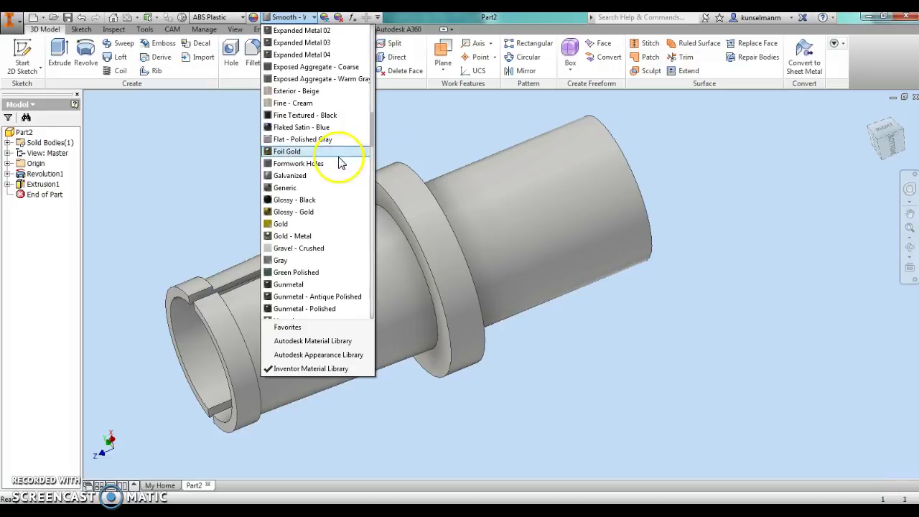
{"action": "scroll", "coordinate": [318, 267], "scroll_direction": "down", "scroll_amount": 8}
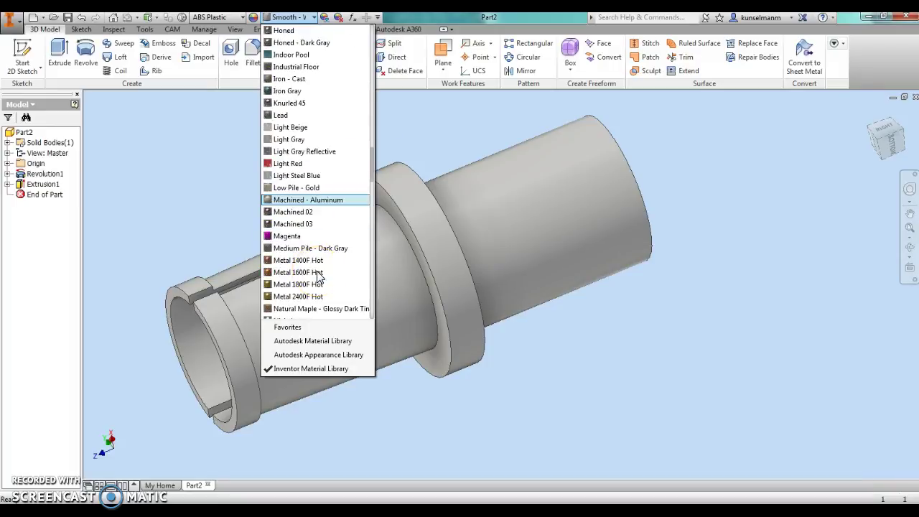
{"action": "scroll", "coordinate": [318, 276], "scroll_direction": "down", "scroll_amount": 6}
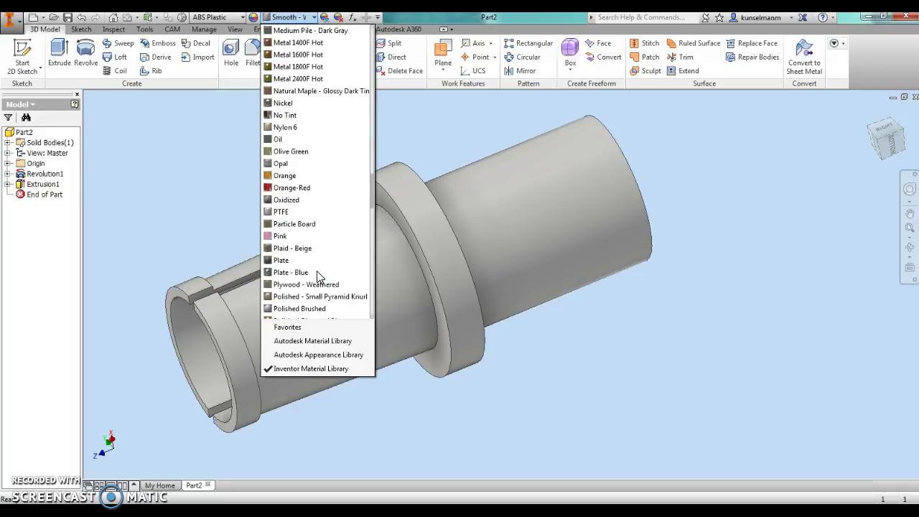
{"action": "scroll", "coordinate": [318, 276], "scroll_direction": "up", "scroll_amount": 9}
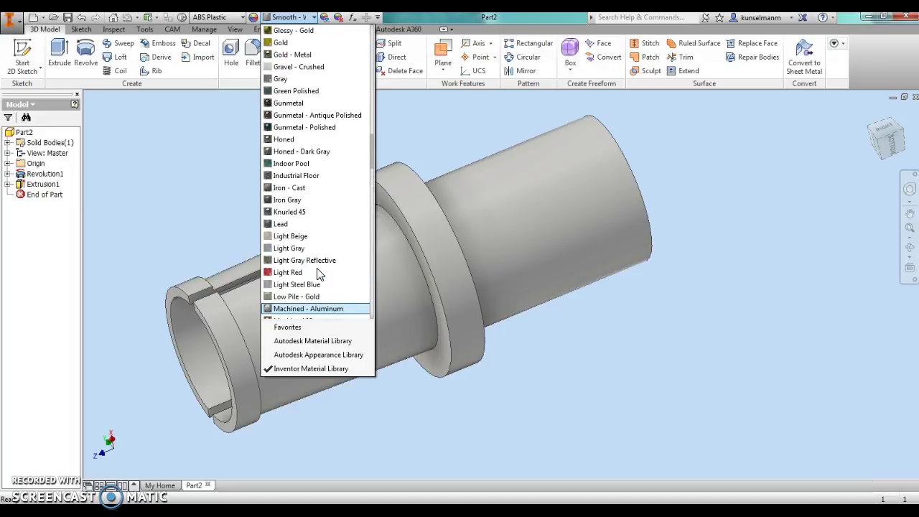
{"action": "left_click", "coordinate": [318, 93]}
- Set the part's appearance to Dark Green
{"action": "left_click", "coordinate": [301, 20]}
{"action": "scroll", "coordinate": [318, 205], "scroll_direction": "up", "scroll_amount": 4}
{"action": "scroll", "coordinate": [321, 206], "scroll_direction": "up", "scroll_amount": 8}
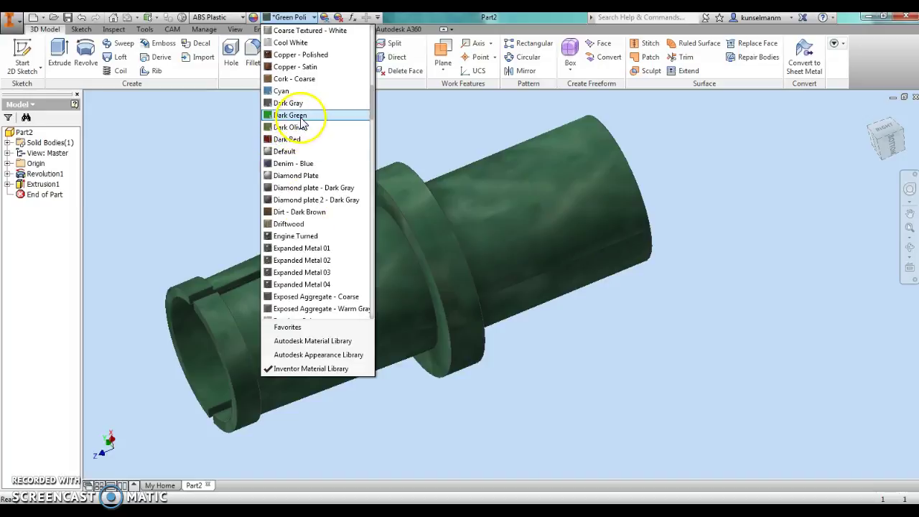
{"action": "left_click", "coordinate": [301, 118]}
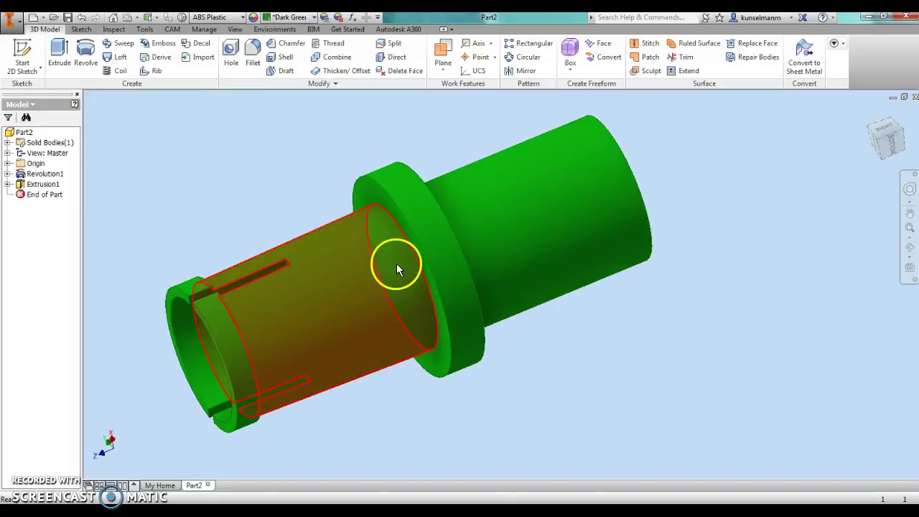